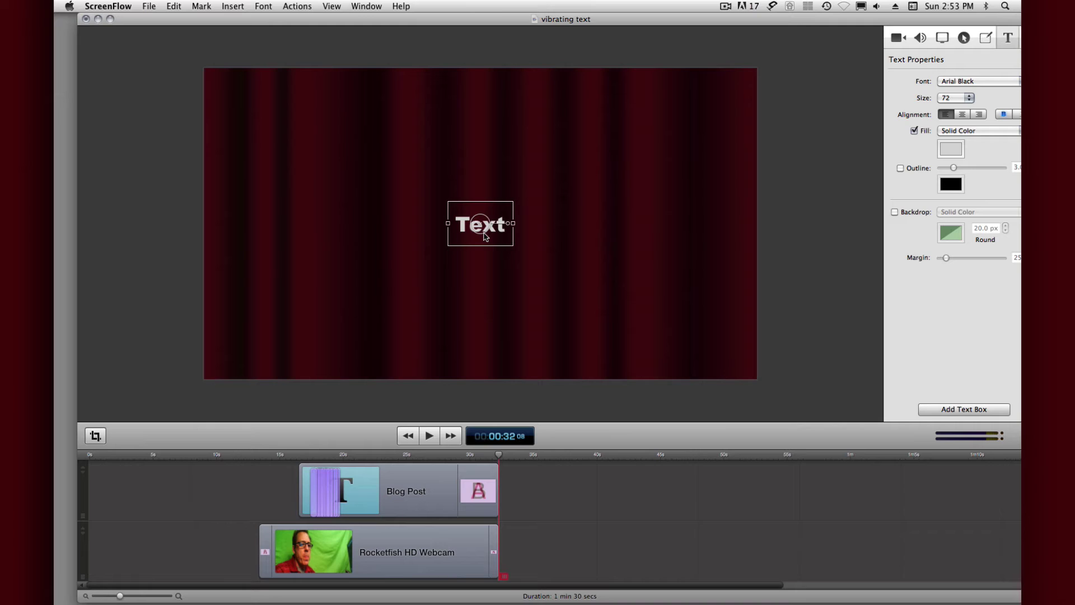
Replace the placeholder text with 'Fancy Text', fixing the stray capital A in 'FAncy'.
double_click(484, 228)
drag(508, 223, 456, 224)
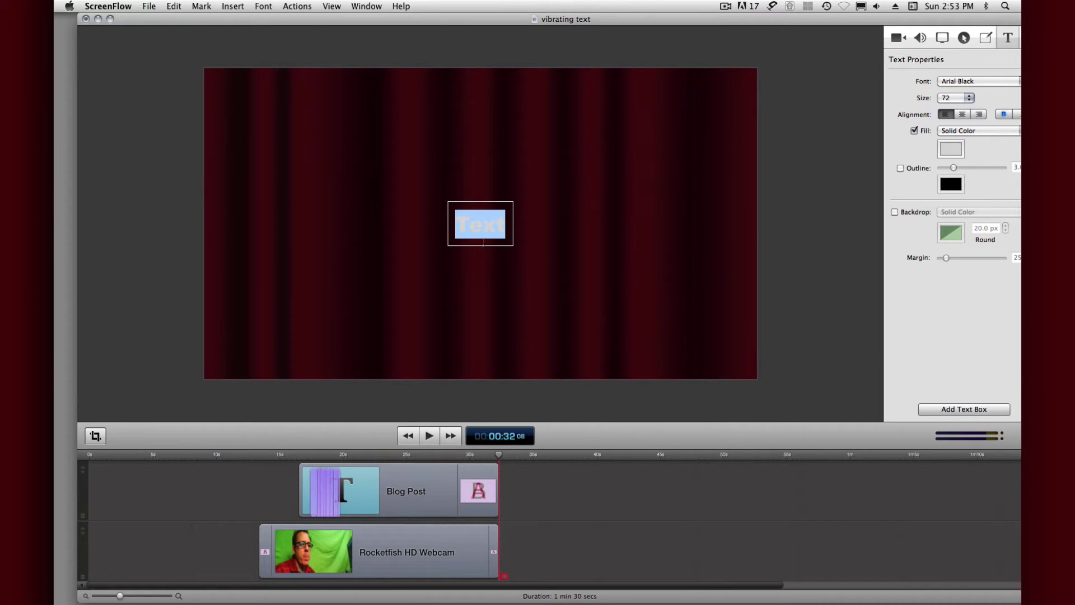
drag(502, 227, 456, 229)
text(FAnc)
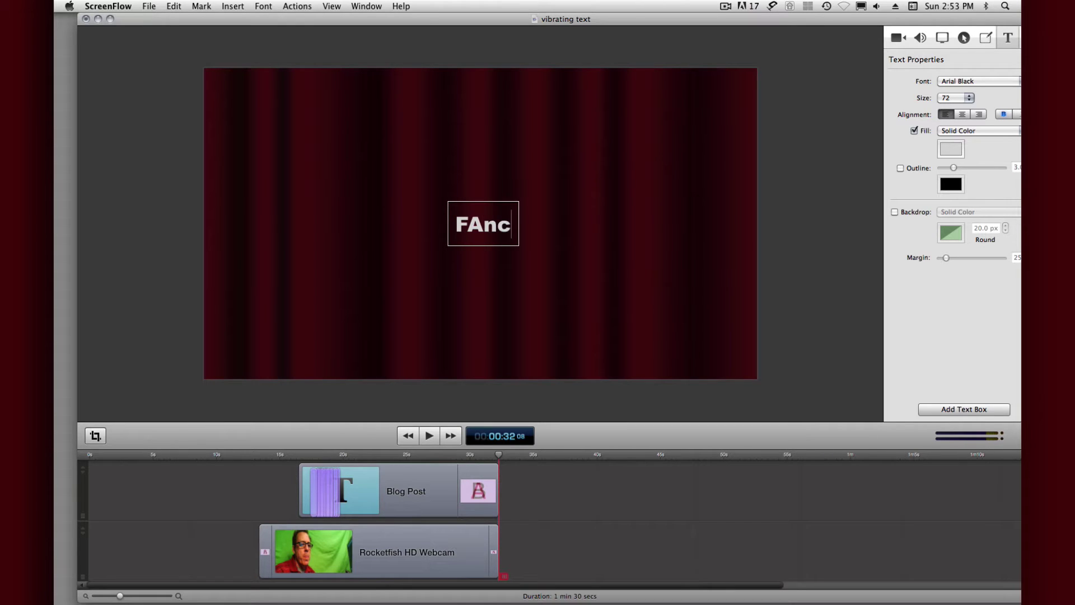
text(y Text)
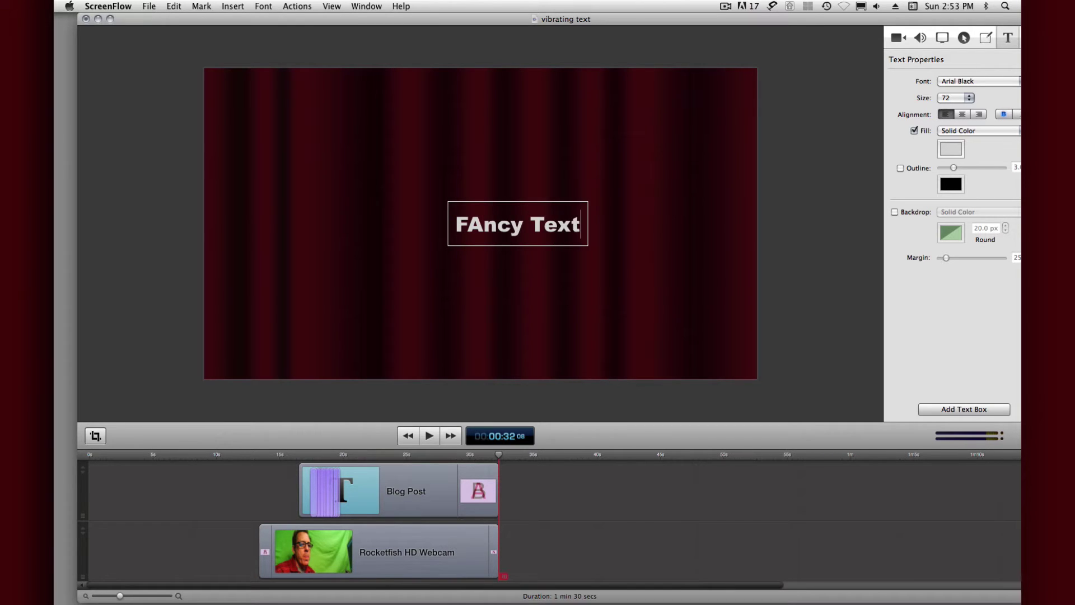
key(Left)
key(Left)
key(Left)
key(Right)
key(BackSpace)
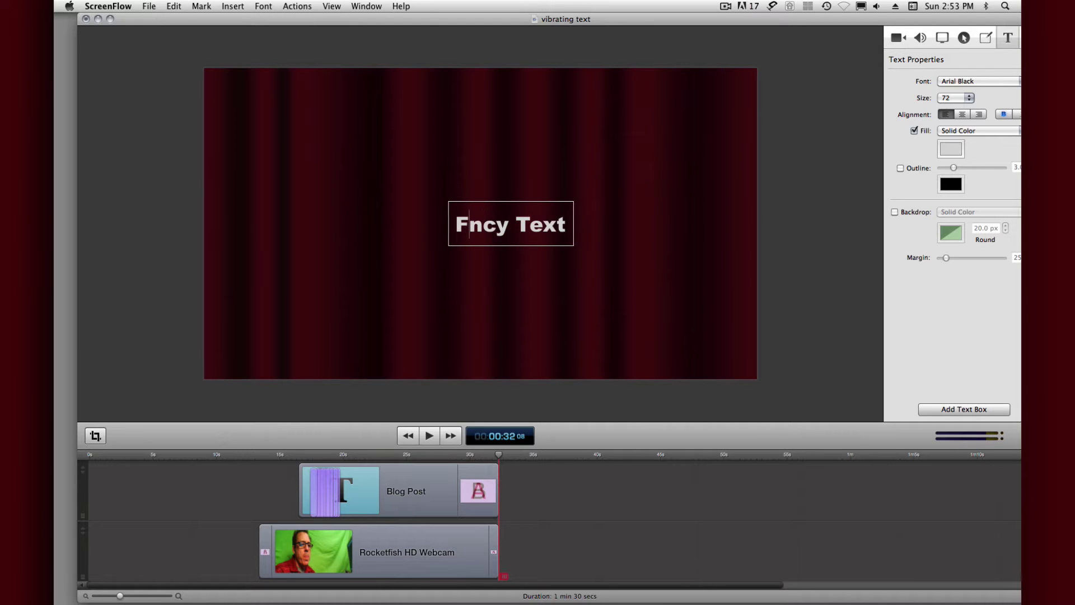
text(a)
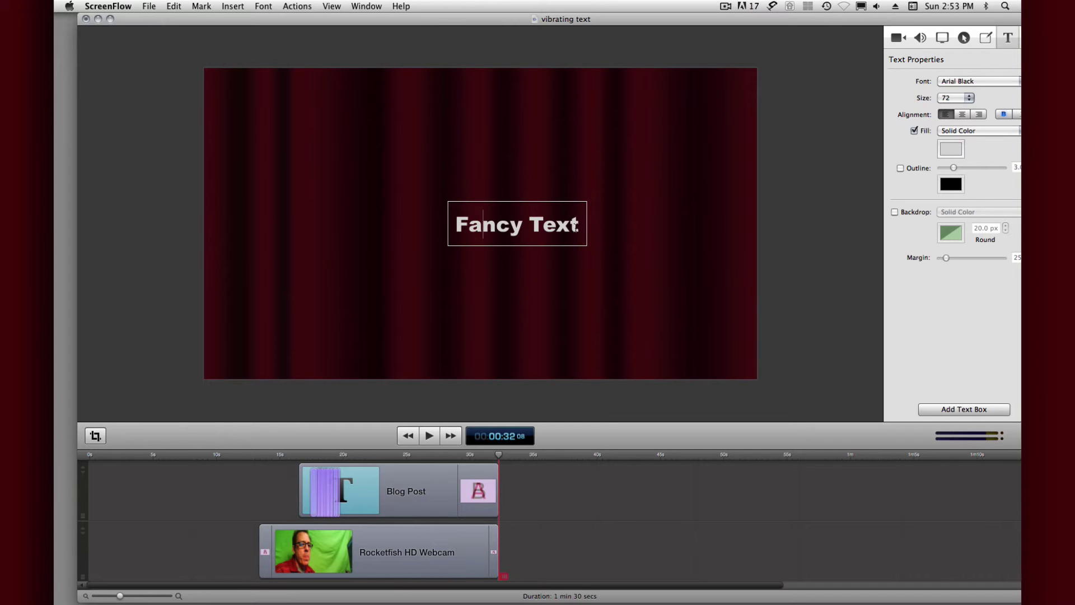
key(super+Right)
Try the Big Caslon and Birch Std fonts on the title, then return to Arial Black.
drag(577, 223, 454, 225)
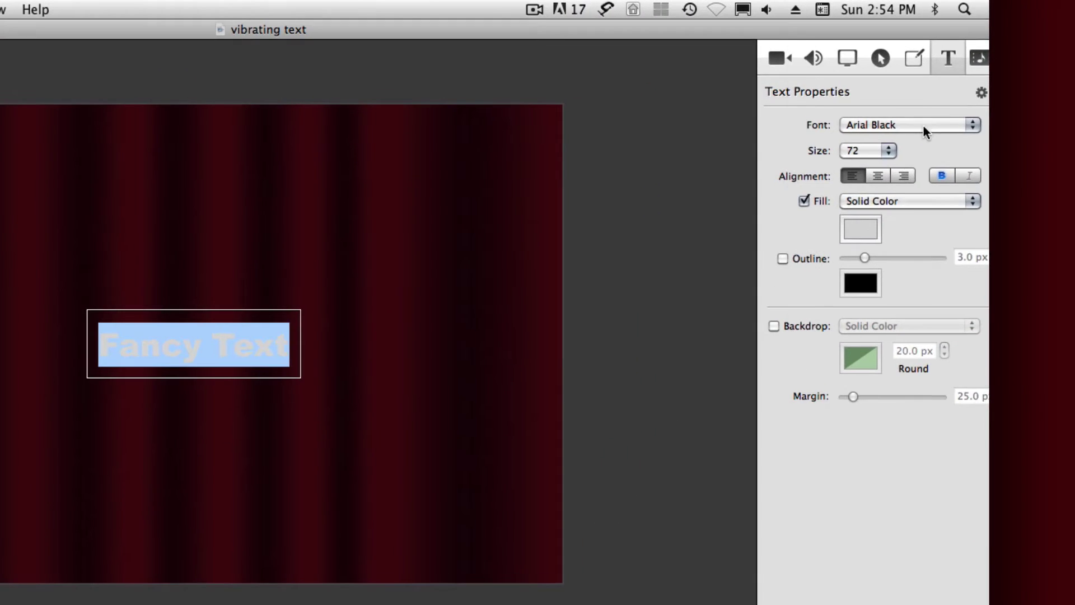
click(924, 125)
click(844, 470)
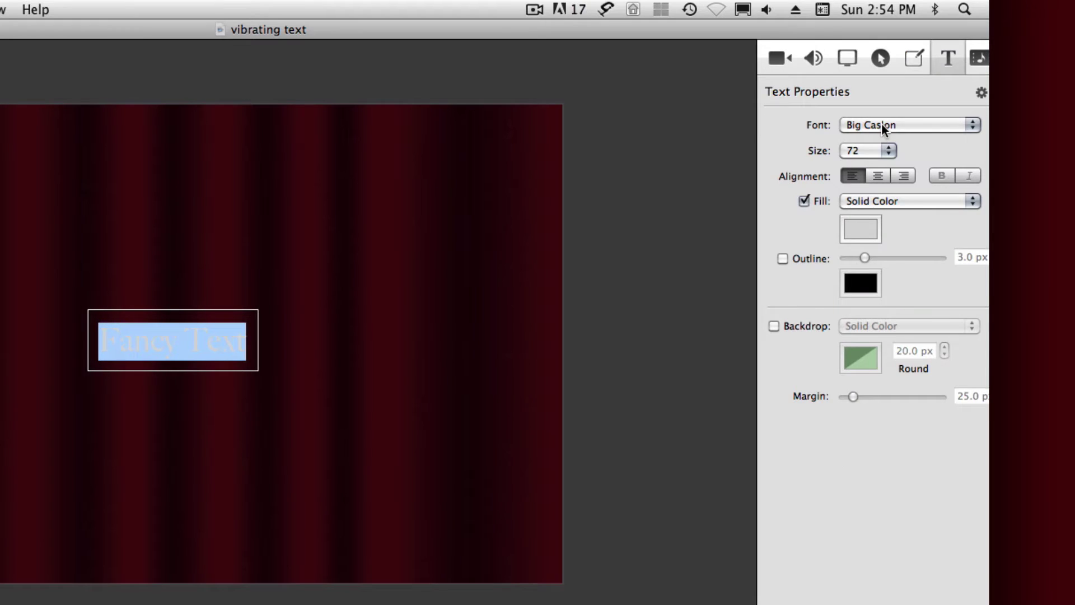
click(882, 122)
click(851, 133)
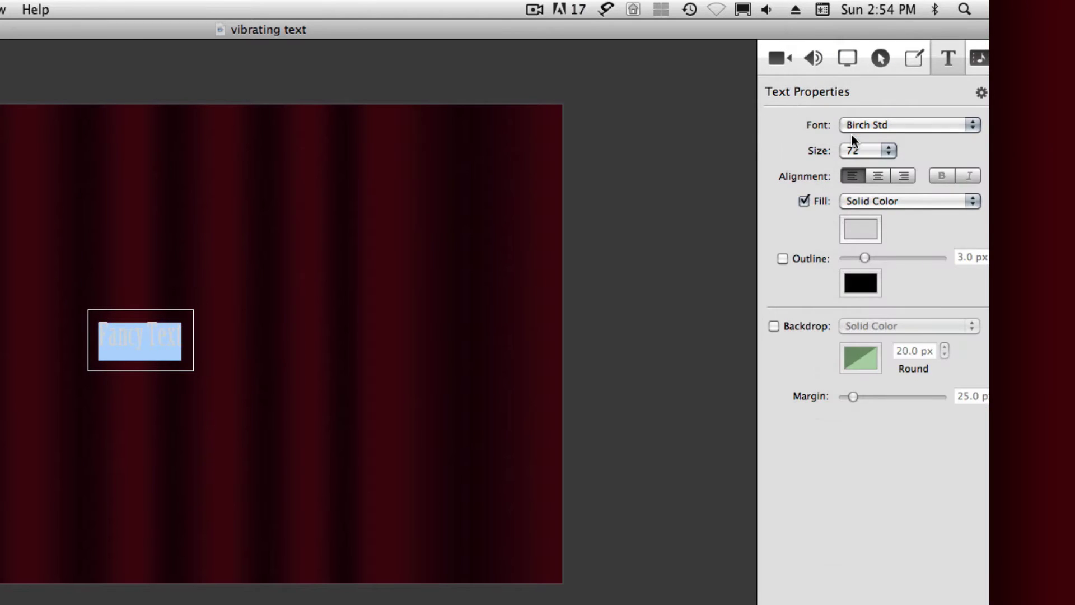
click(917, 123)
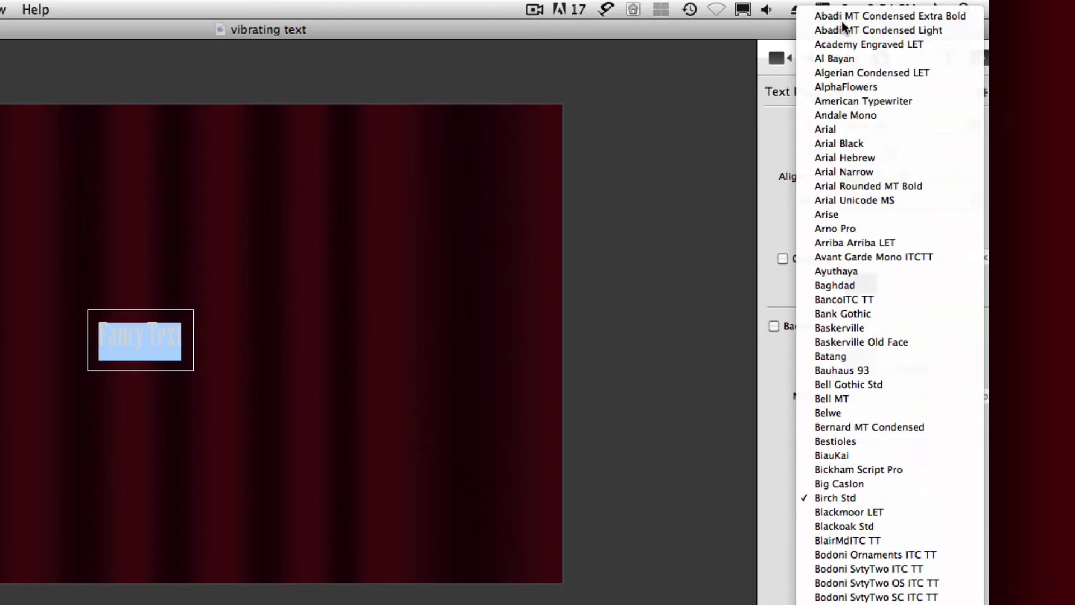
click(833, 139)
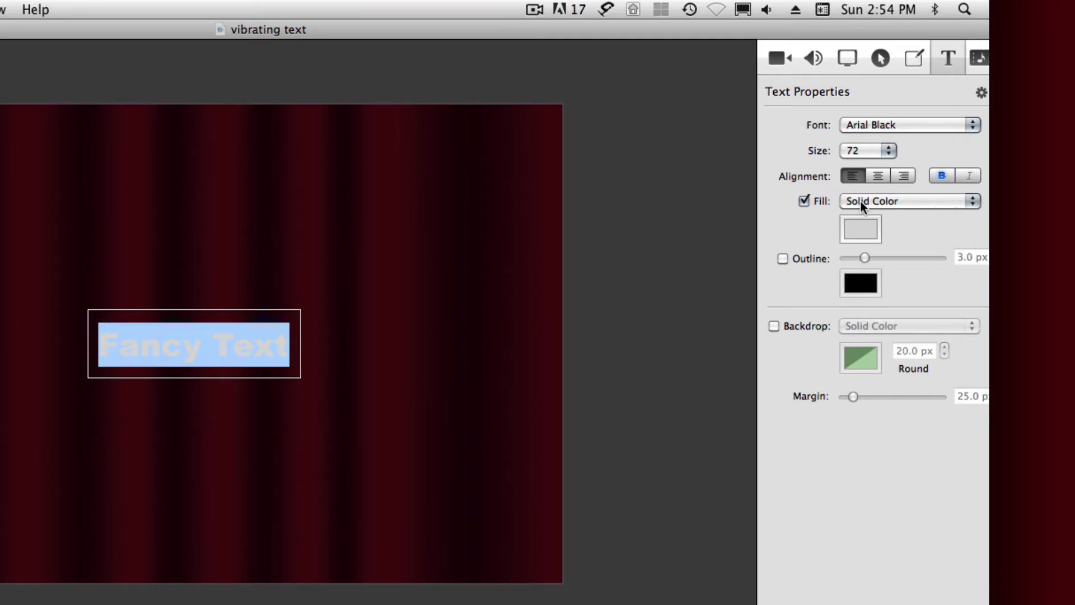
Set the title size to 288 and bring up the full Fonts panel.
click(887, 151)
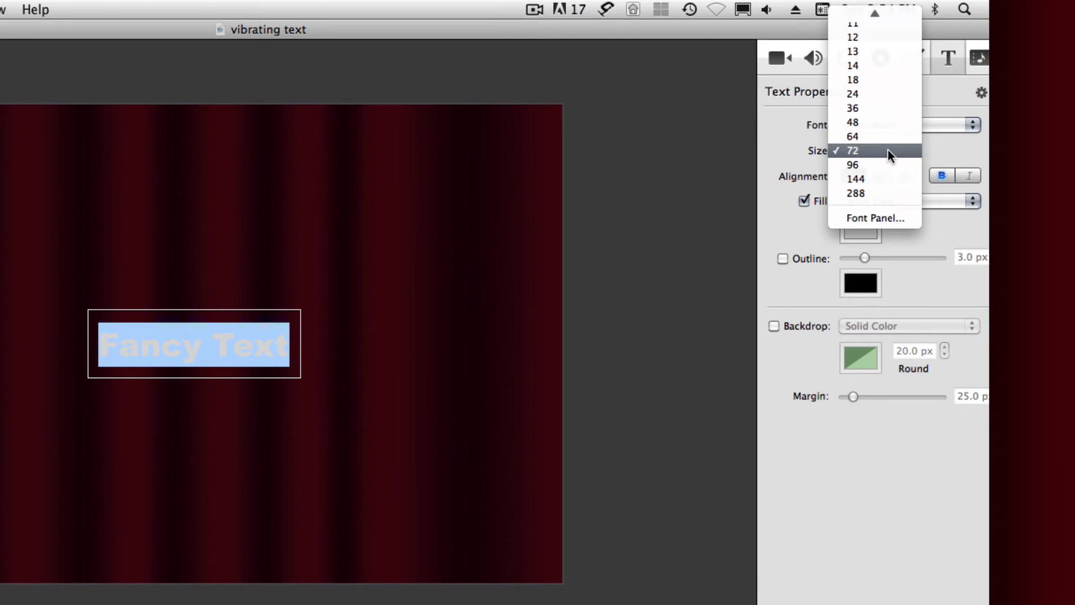
click(849, 193)
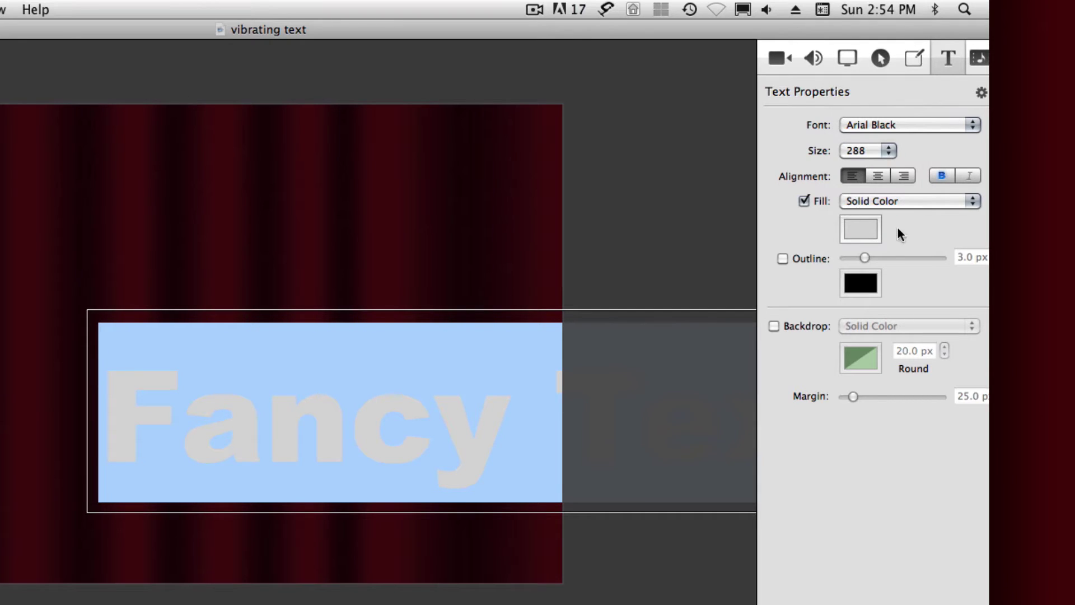
click(885, 152)
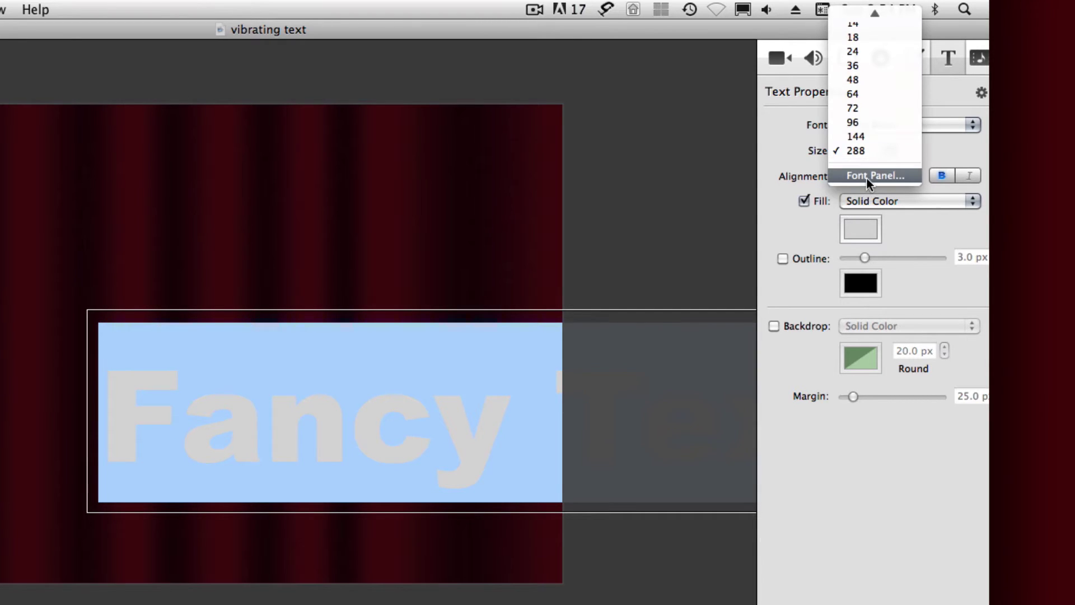
click(868, 178)
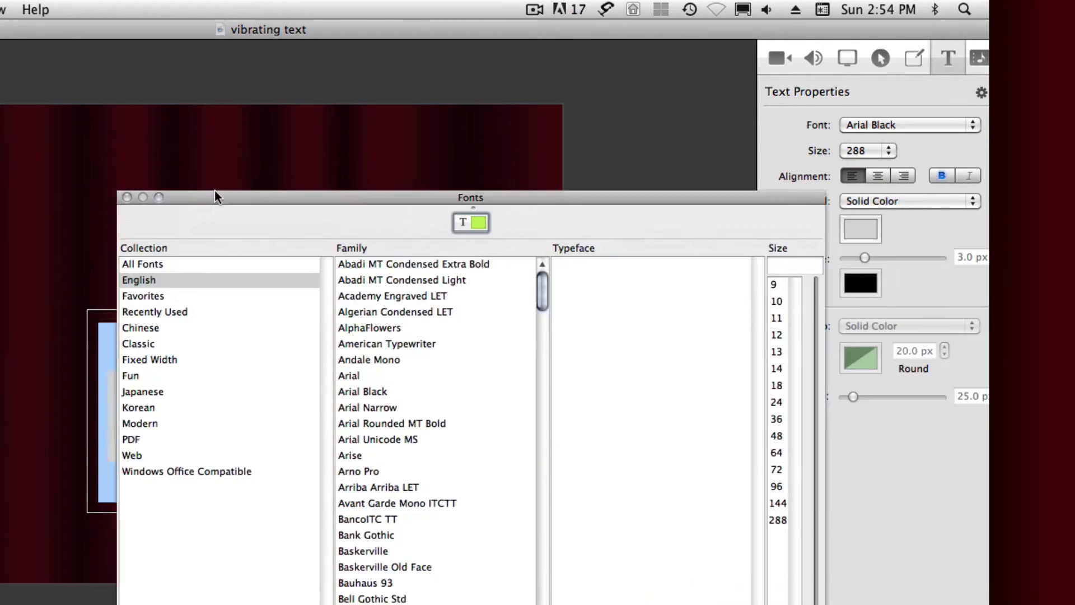
Apply a custom size of 100 in the Fonts panel, moving the panel clear of the canvas.
drag(215, 197, 0, 127)
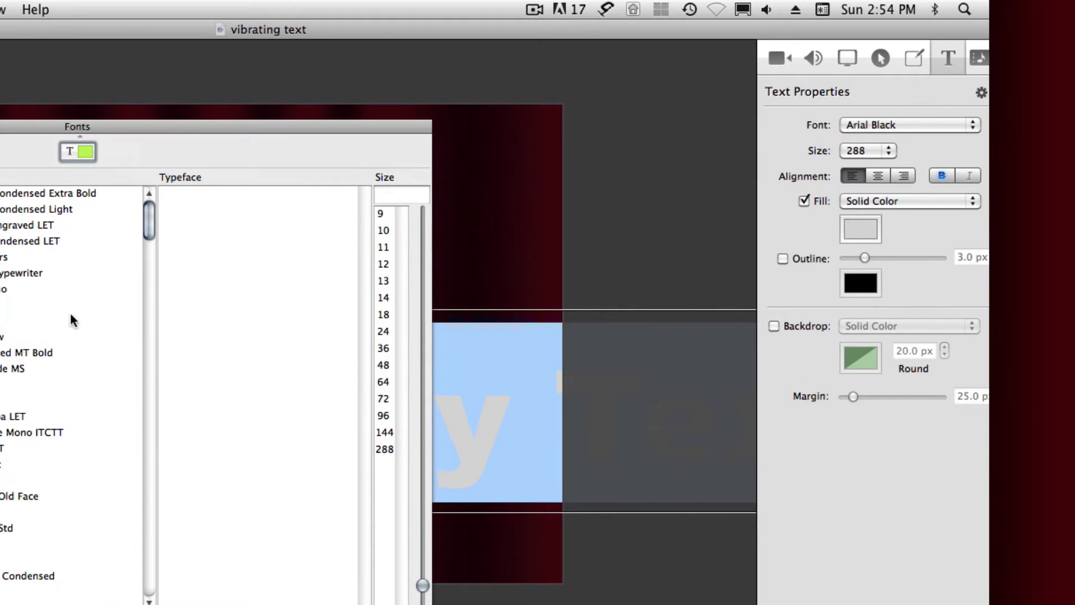
click(402, 200)
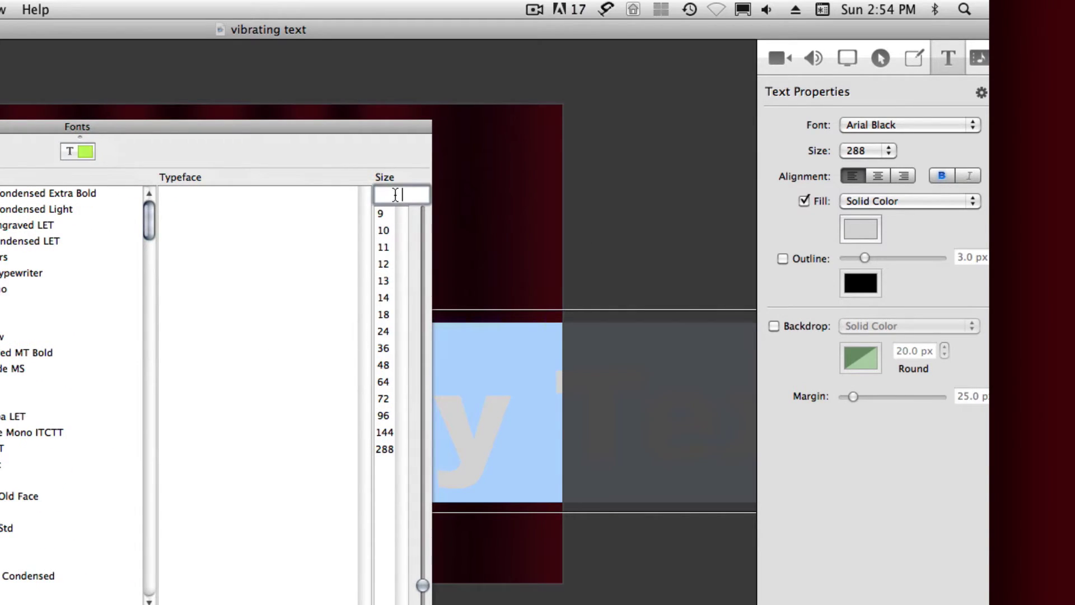
text(100)
drag(252, 126, 71, 231)
key(Return)
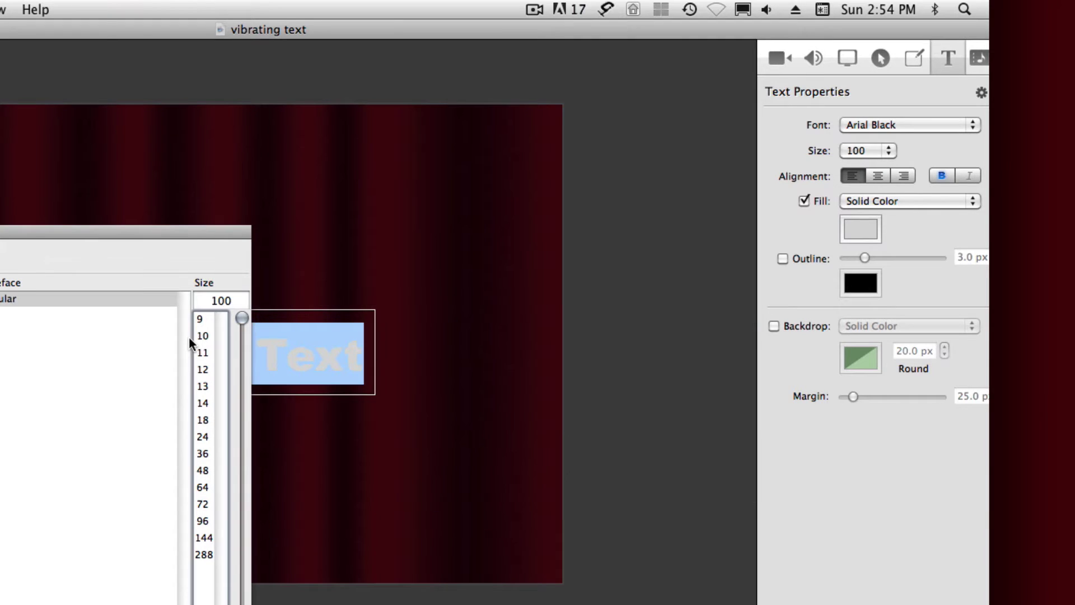
drag(70, 231, 987, 252)
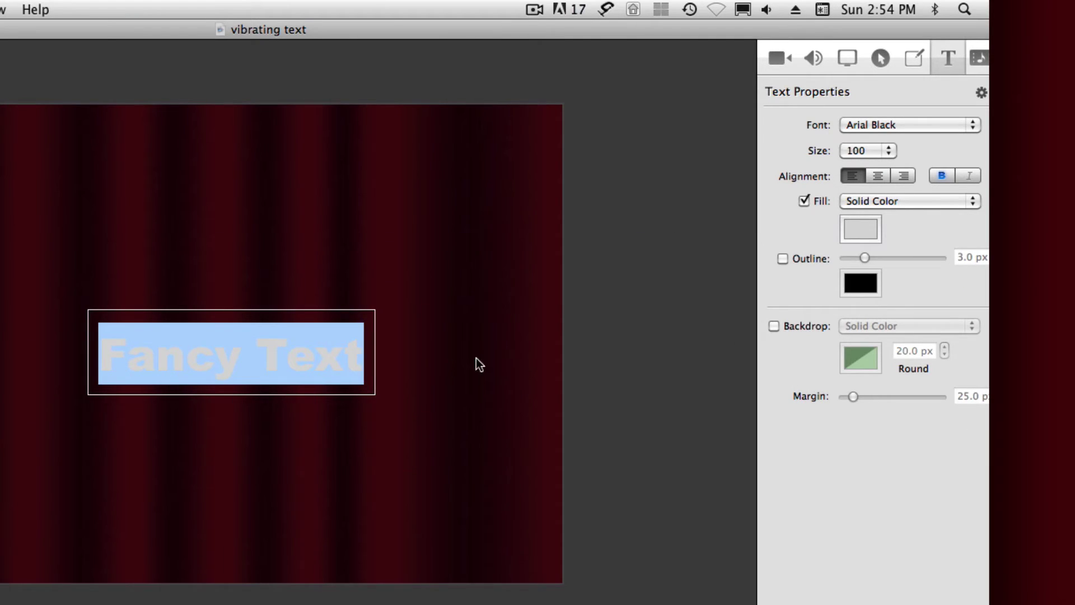
Leave text editing and drag the Fancy Text box to the centre of the curtain.
click(227, 395)
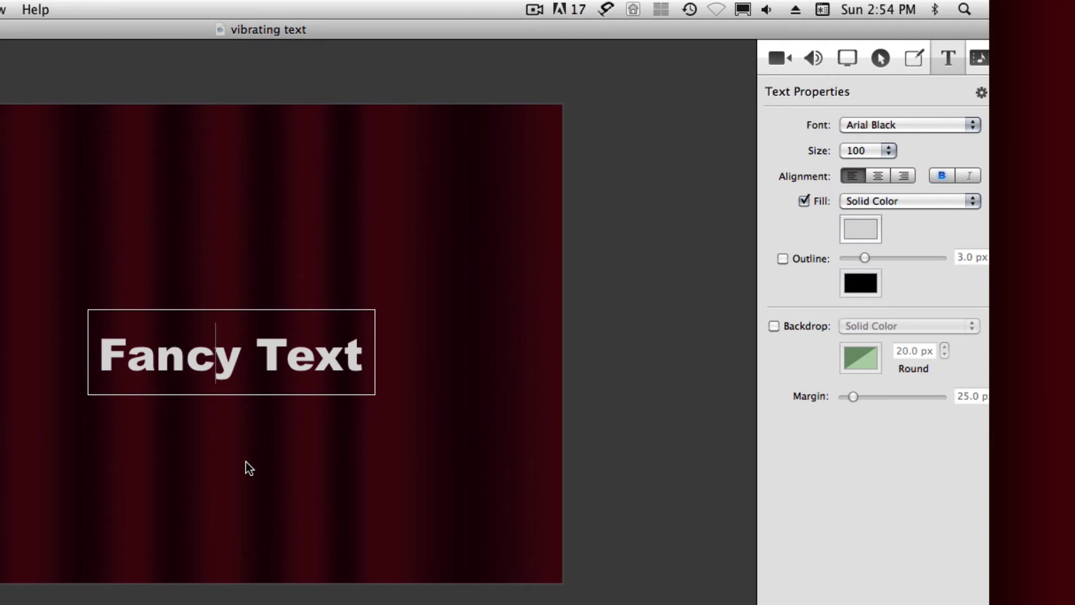
drag(234, 369, 142, 329)
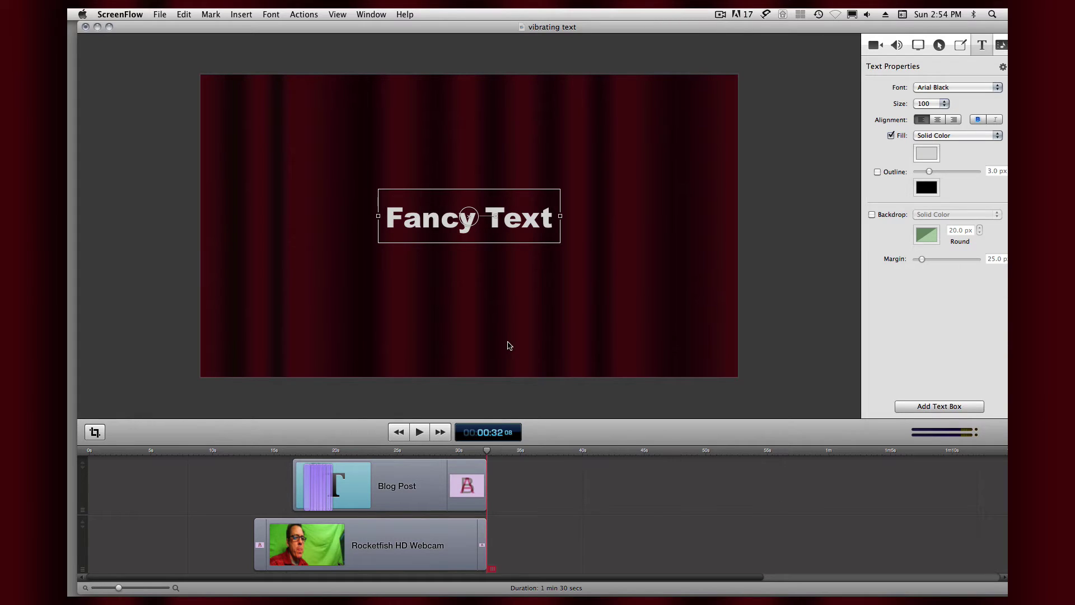
scroll(542, 531, down, 3)
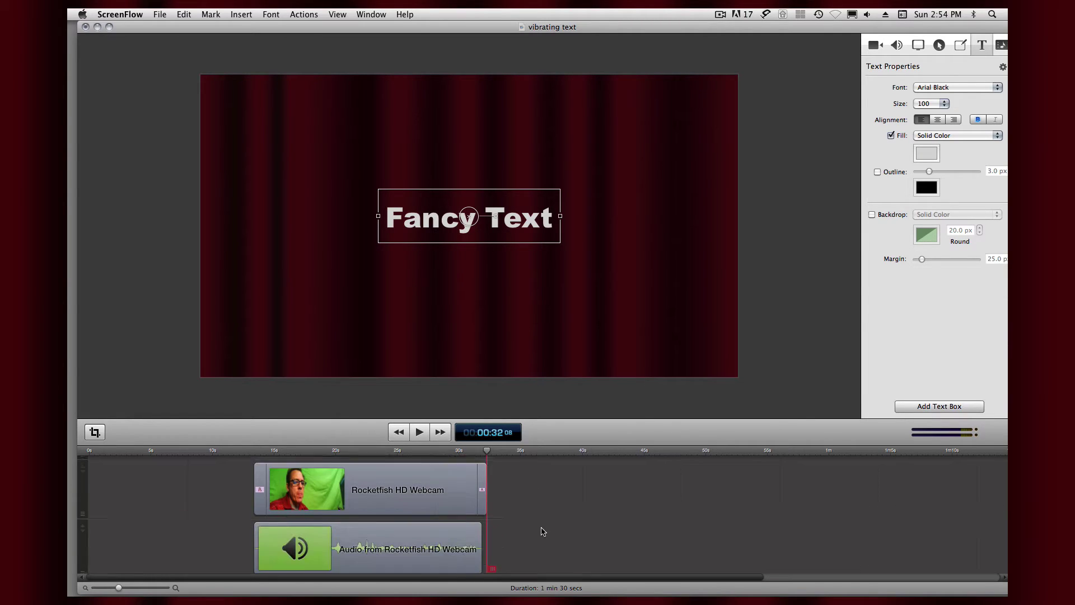
scroll(542, 531, down, 2)
scroll(542, 531, down, 2)
scroll(542, 531, down, 2)
scroll(540, 527, down, 1)
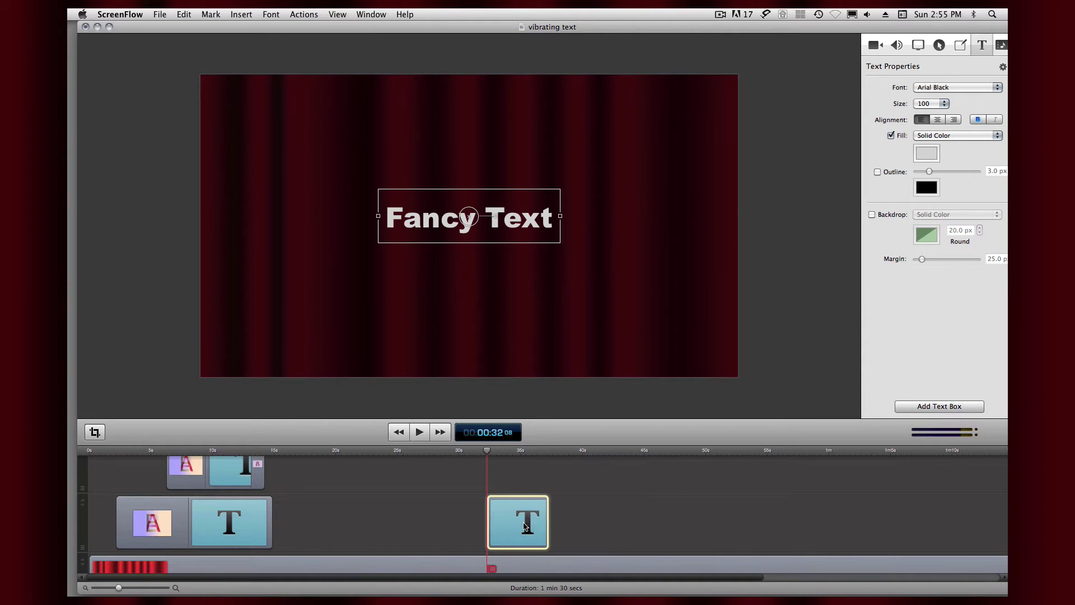
scroll(500, 522, up, 2)
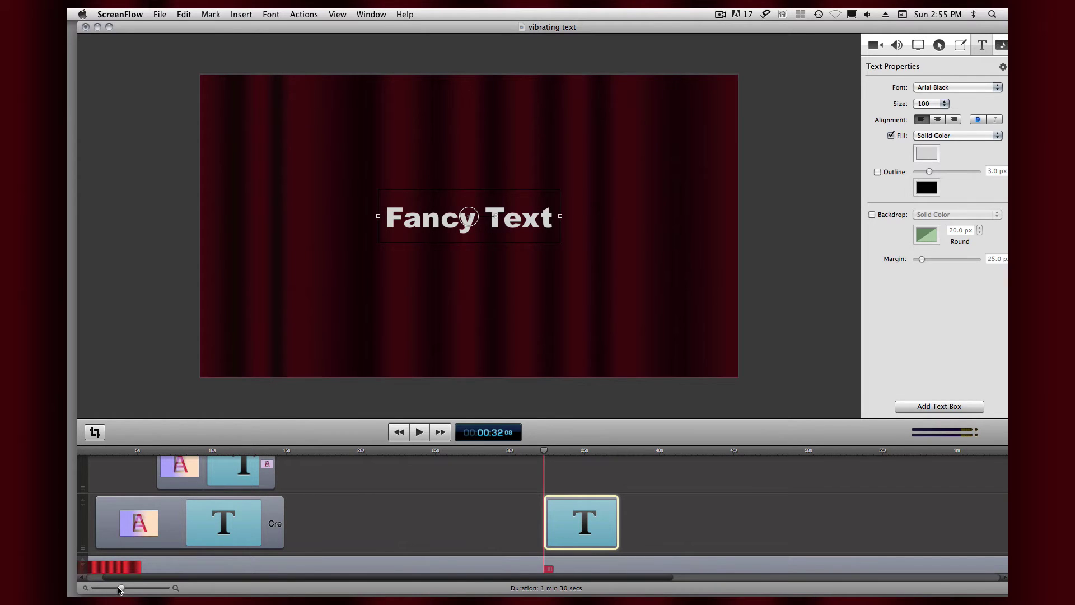
Zoom into the timeline on the Fancy Text clip, keeping its 32-second start time.
drag(122, 588, 145, 588)
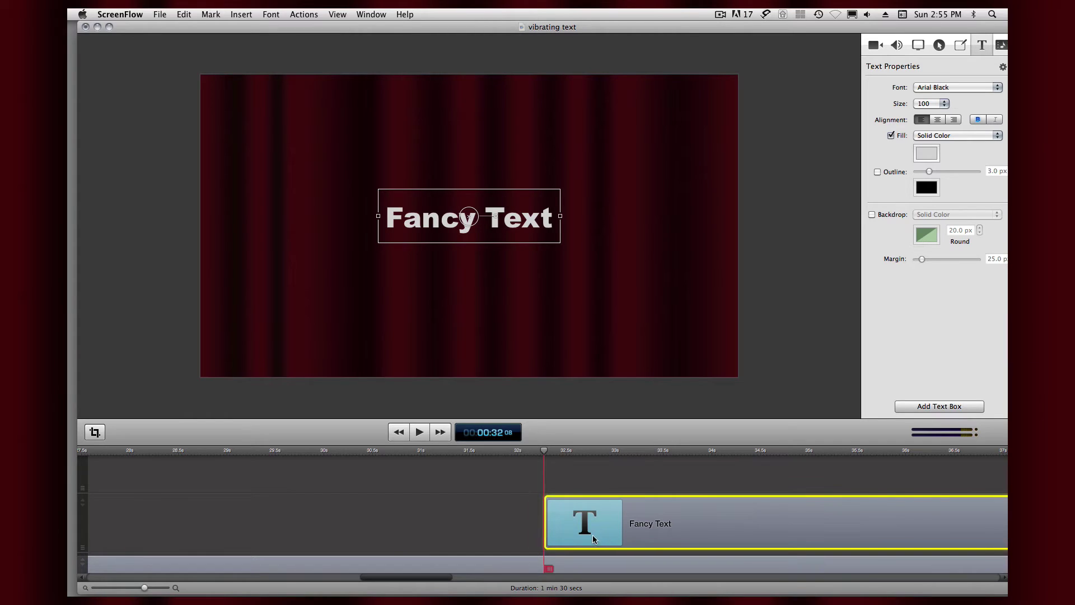
drag(592, 535, 602, 526)
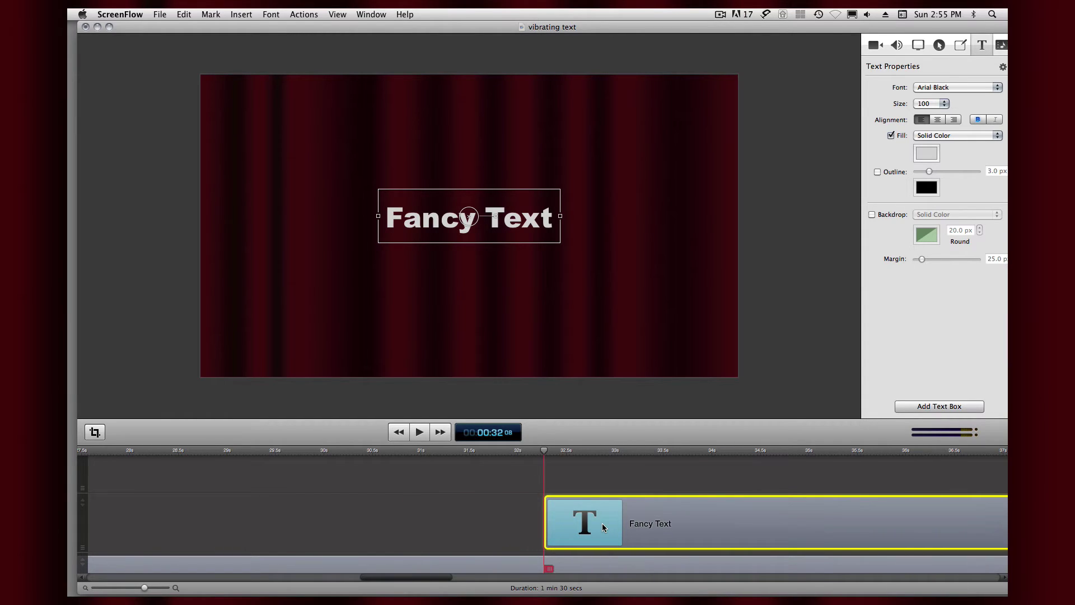
Add a fade-in transition at the clip start and shorten it to 0.5 seconds.
right_click(562, 523)
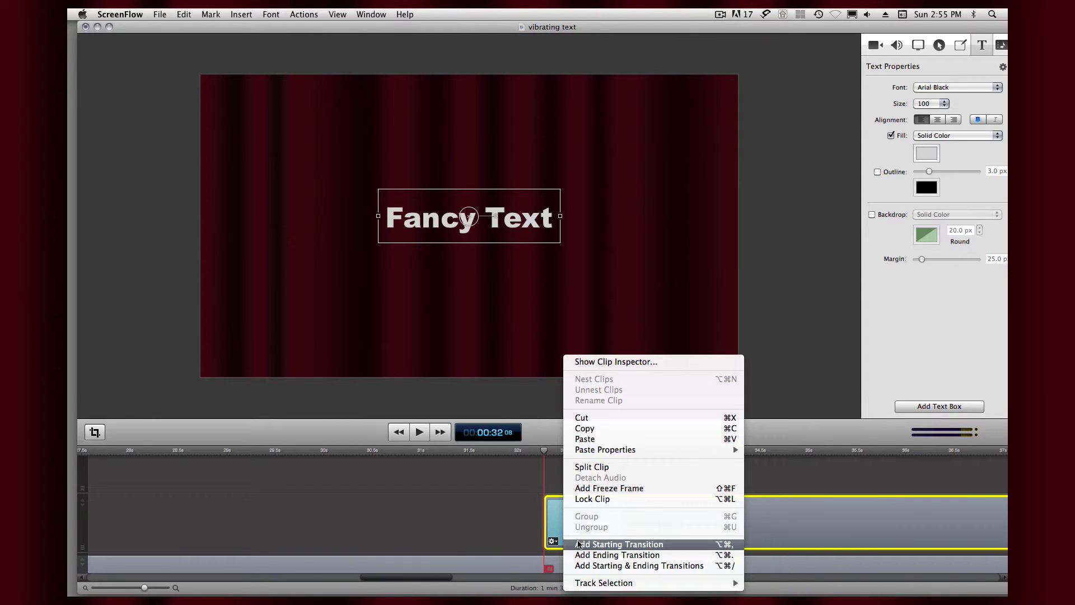
click(581, 545)
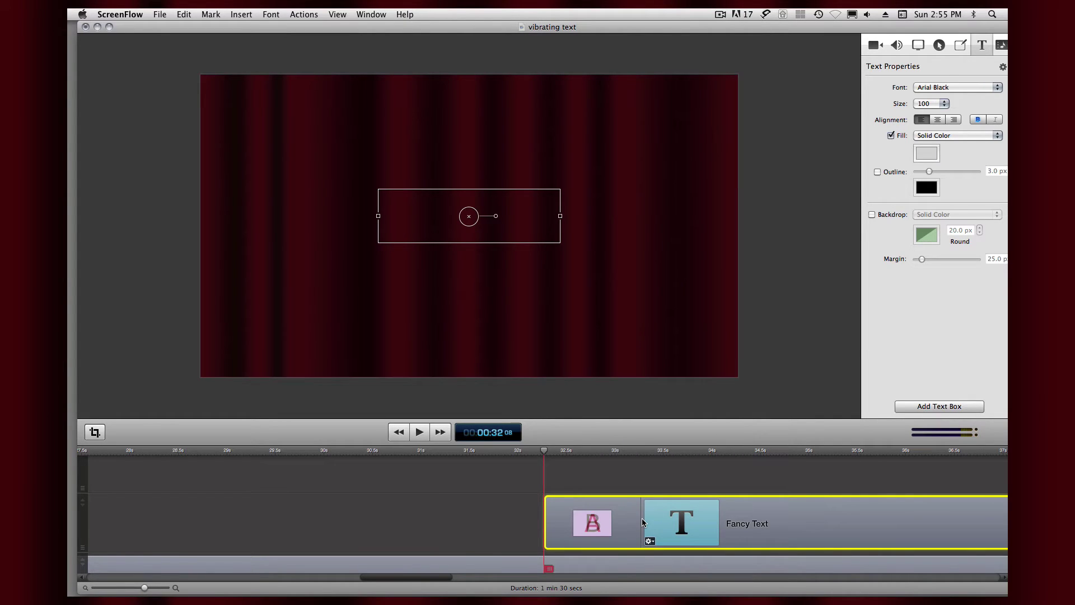
drag(639, 523, 581, 518)
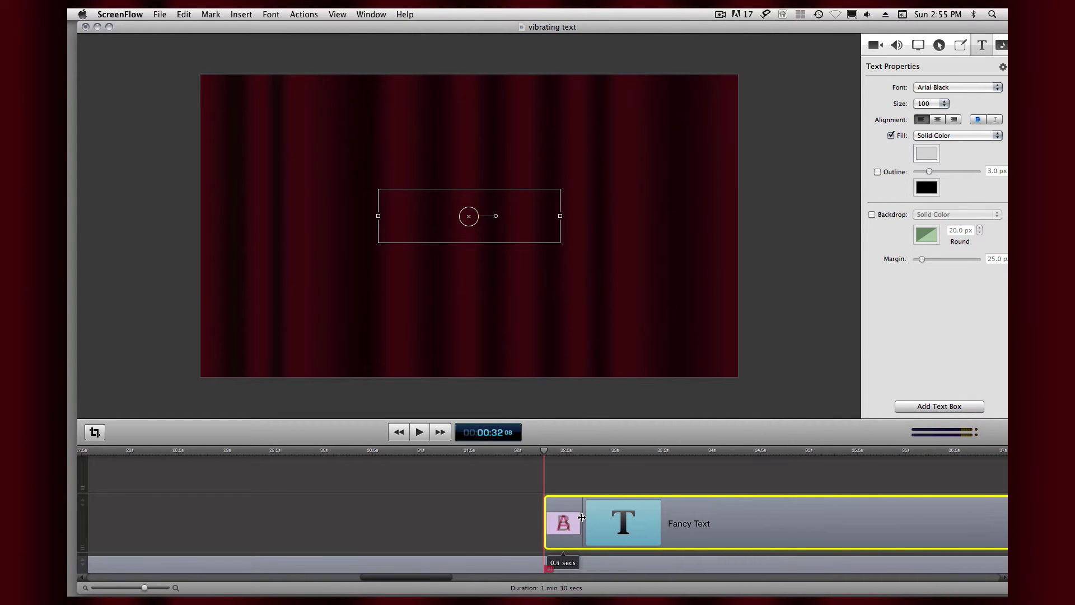
Play back the fade-in, then scrub the playhead back to about 00:32:23.
click(419, 432)
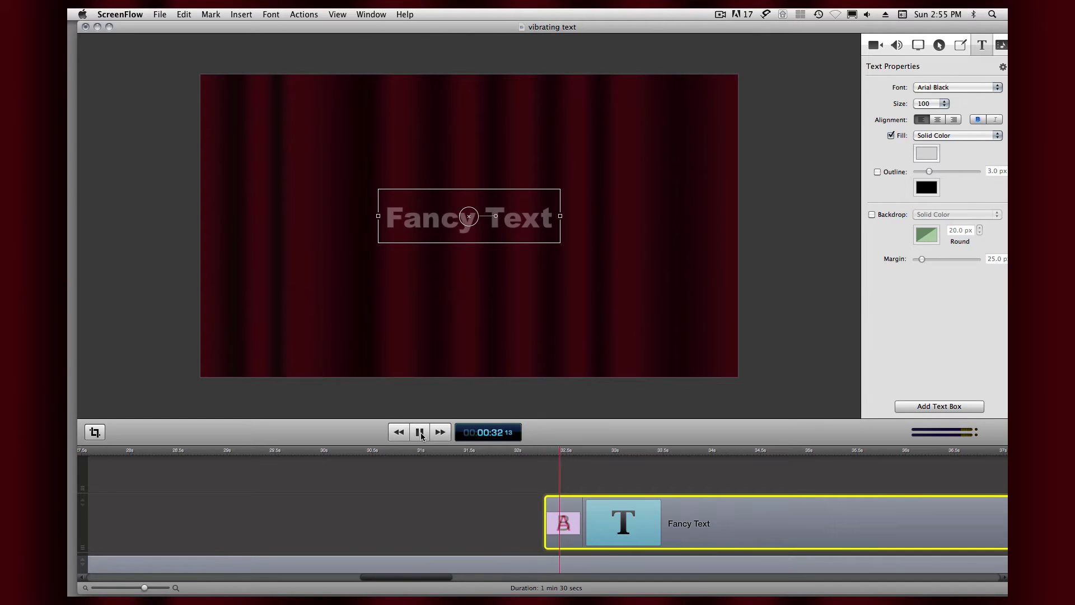
click(420, 433)
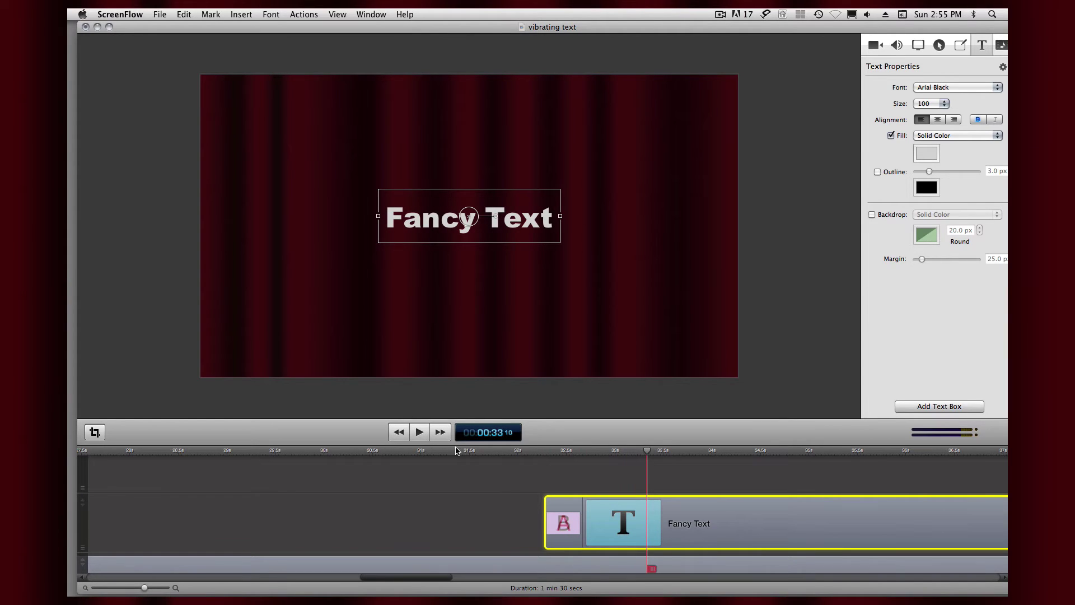
drag(648, 454, 618, 456)
drag(618, 456, 593, 459)
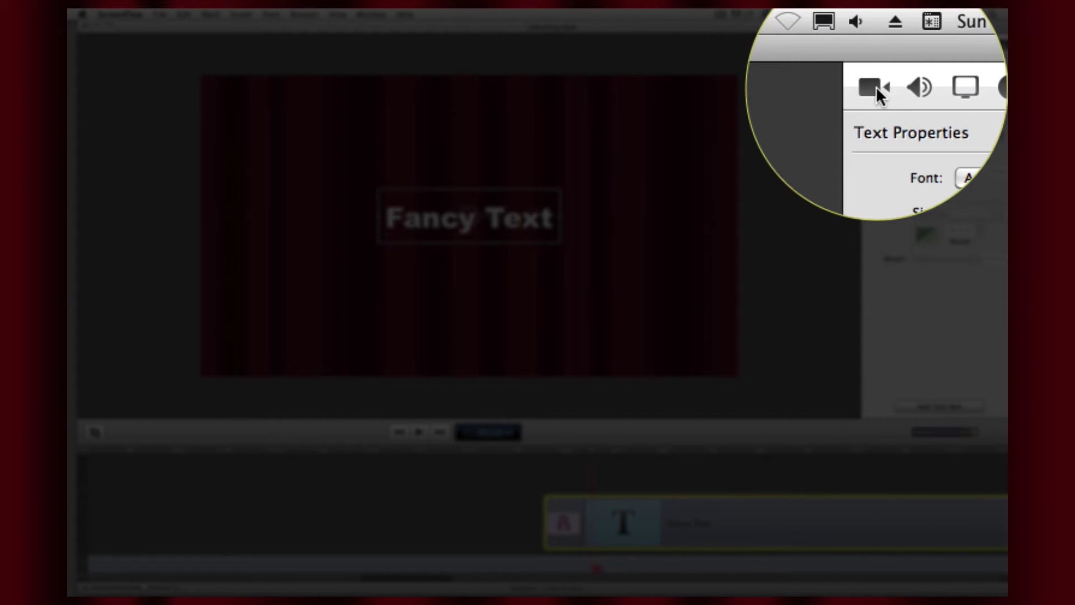
Add a video action just after the fade-in, trimmed to about 0.1 seconds.
click(875, 86)
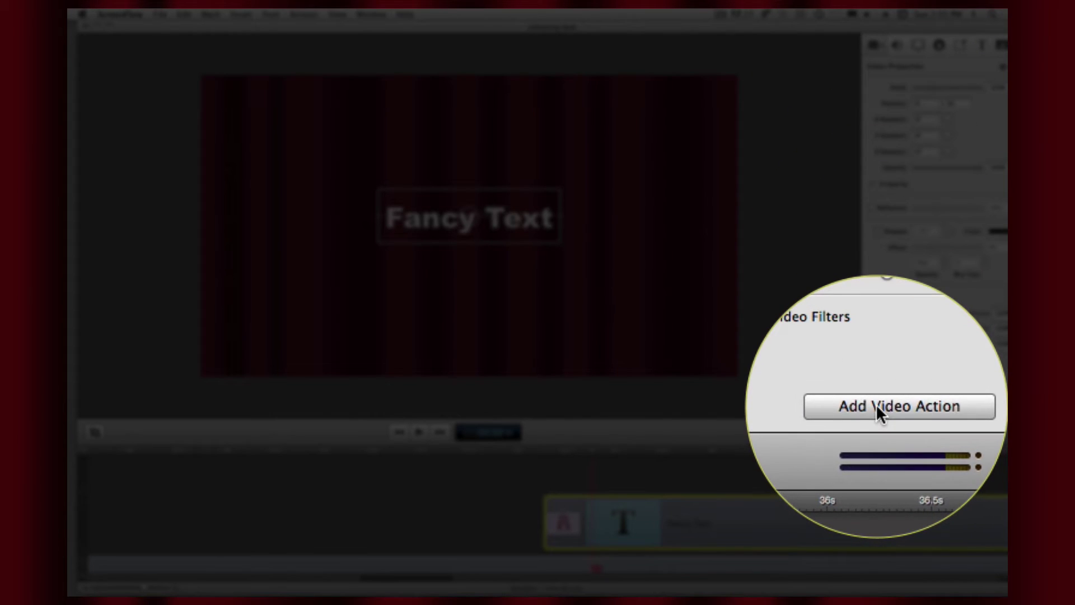
click(929, 406)
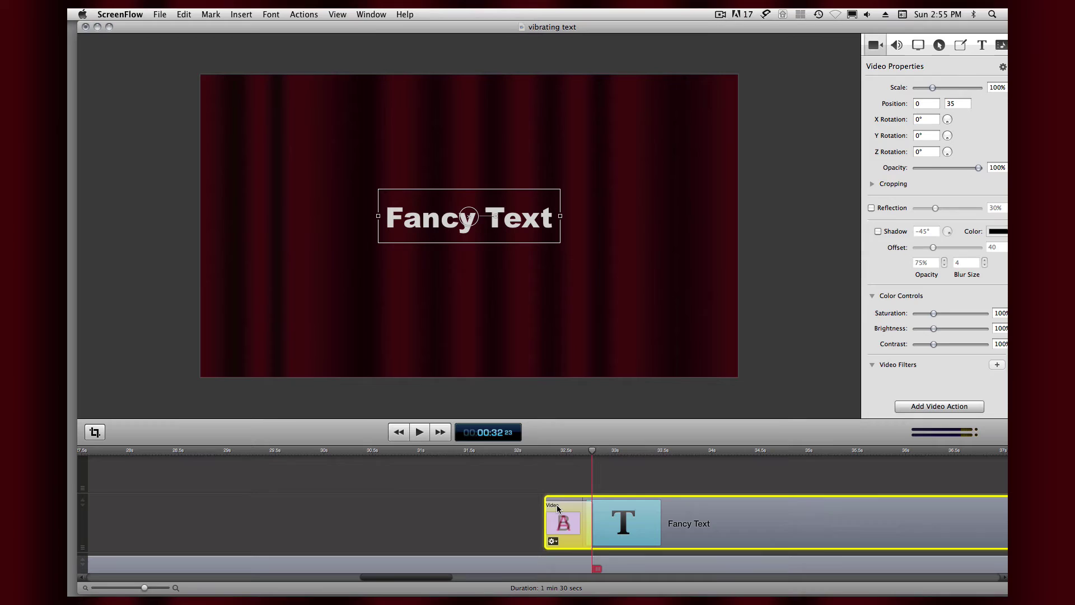
drag(557, 507, 621, 522)
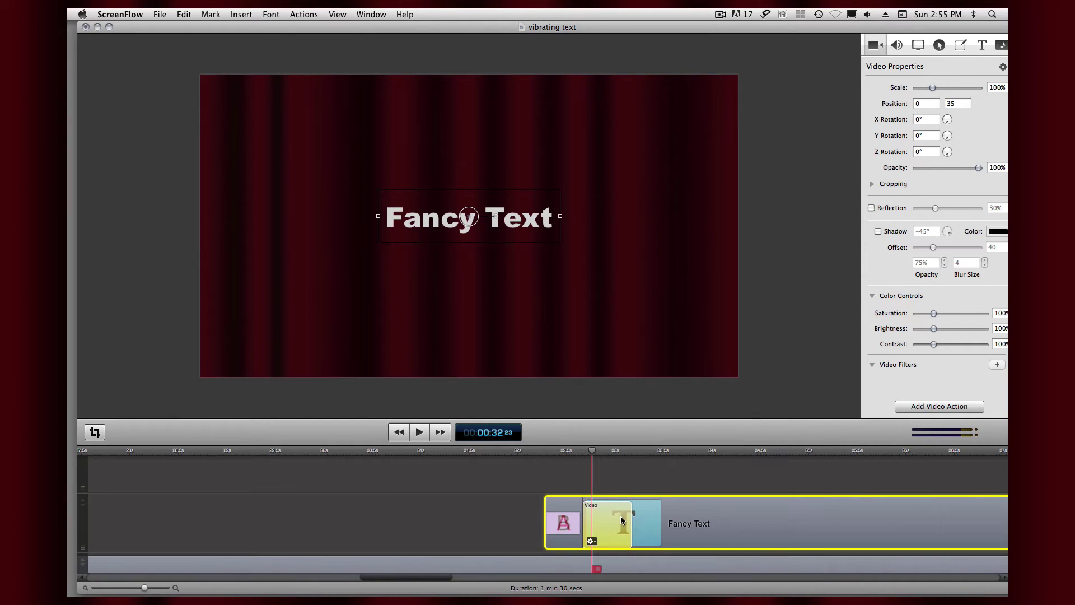
drag(632, 516, 586, 515)
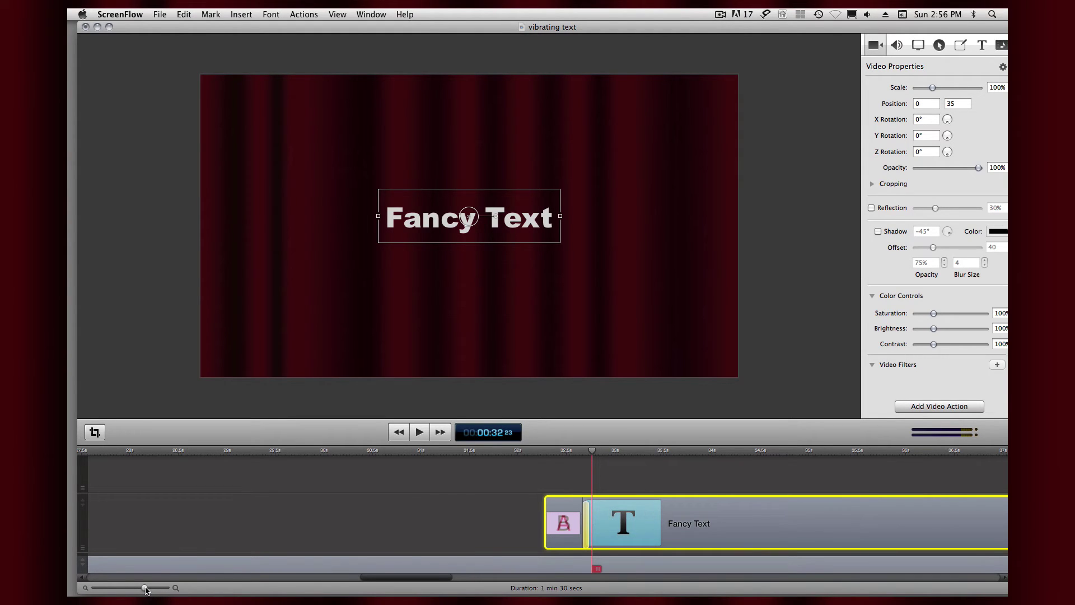
drag(145, 589, 165, 588)
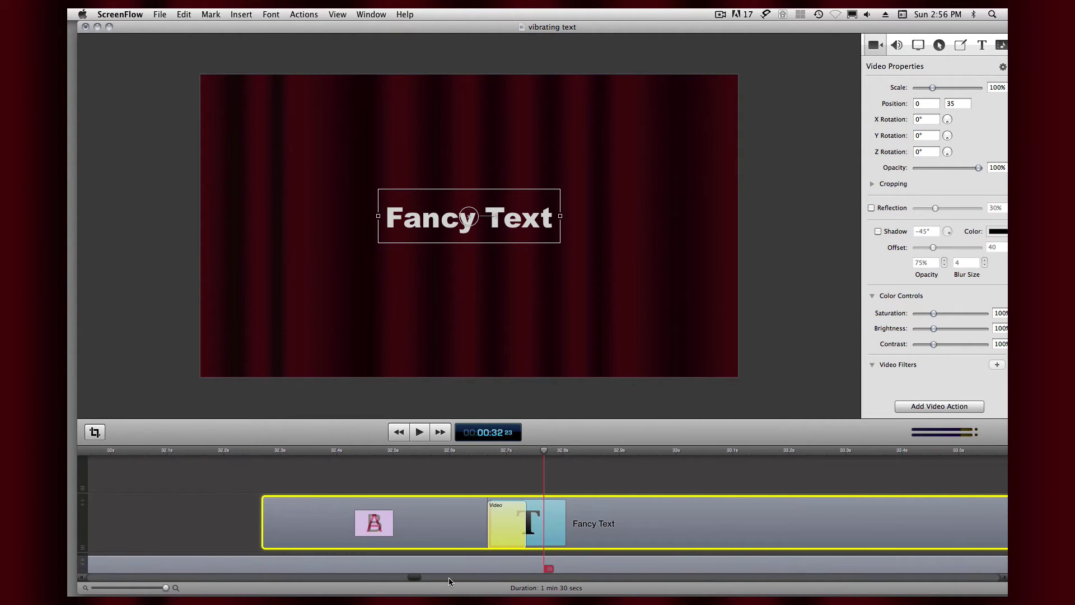
mouse_move(506, 523)
mouse_move(524, 535)
mouse_down()
mouse_move(496, 521)
mouse_move(523, 522)
mouse_move(509, 522)
mouse_up()
mouse_move(544, 455)
mouse_down()
mouse_move(299, 472)
mouse_move(507, 484)
mouse_up()
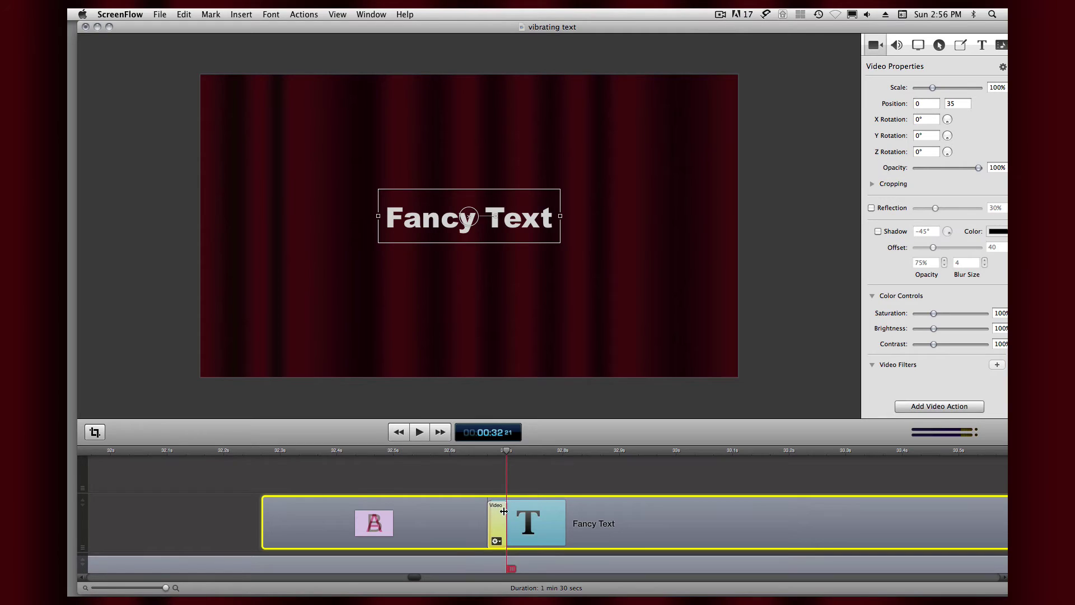
At 00:32:22, add a second video action raising the title's Y position from 35 to 120.
click(526, 451)
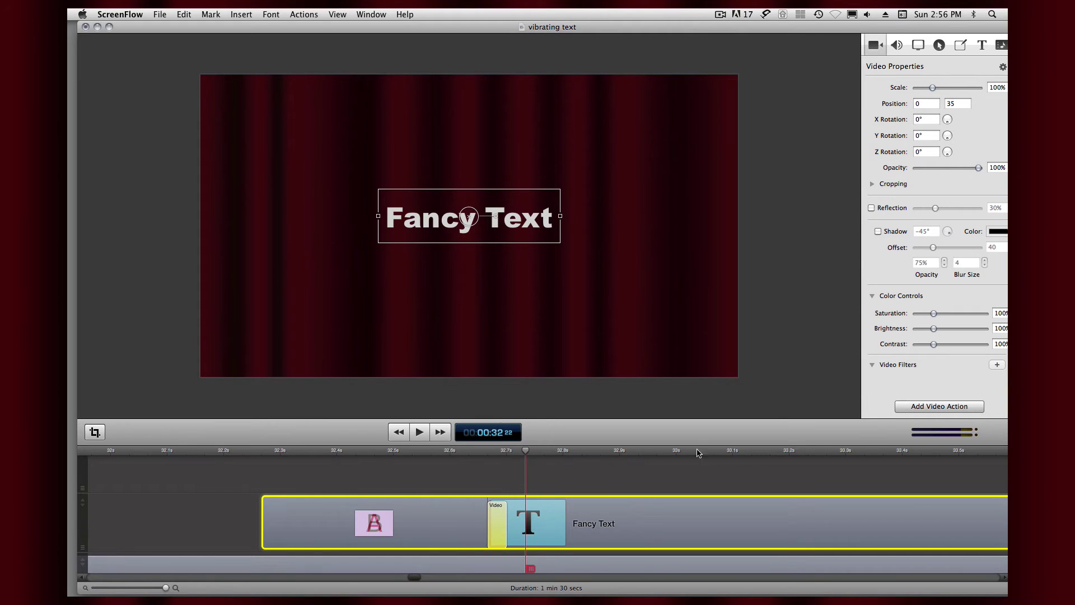
click(928, 409)
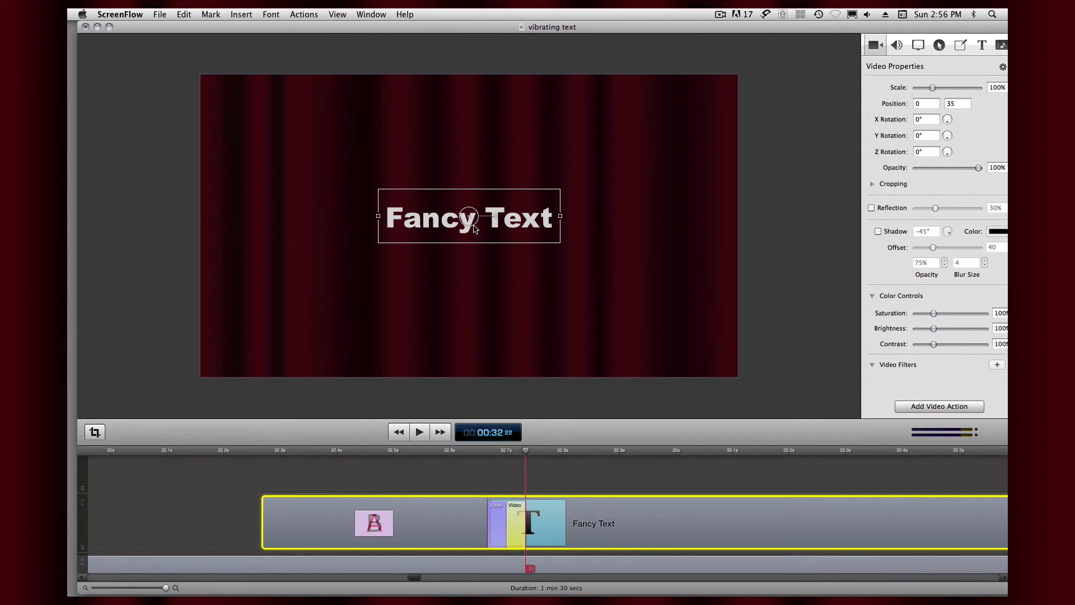
drag(468, 218, 473, 204)
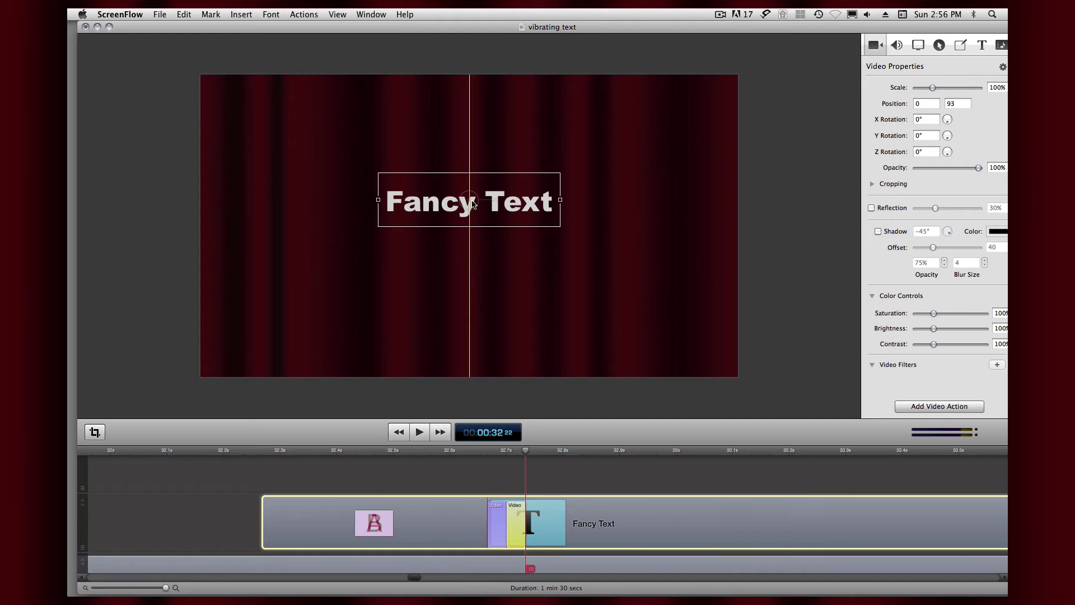
mouse_move(472, 204)
mouse_down()
mouse_move(473, 225)
mouse_move(468, 200)
mouse_up()
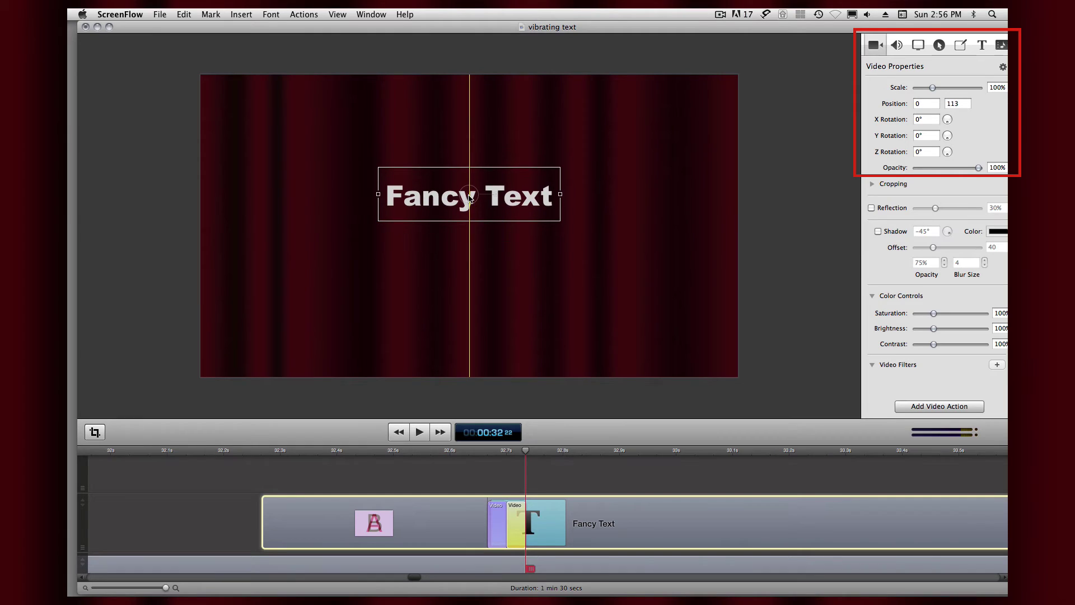
double_click(962, 103)
text(120)
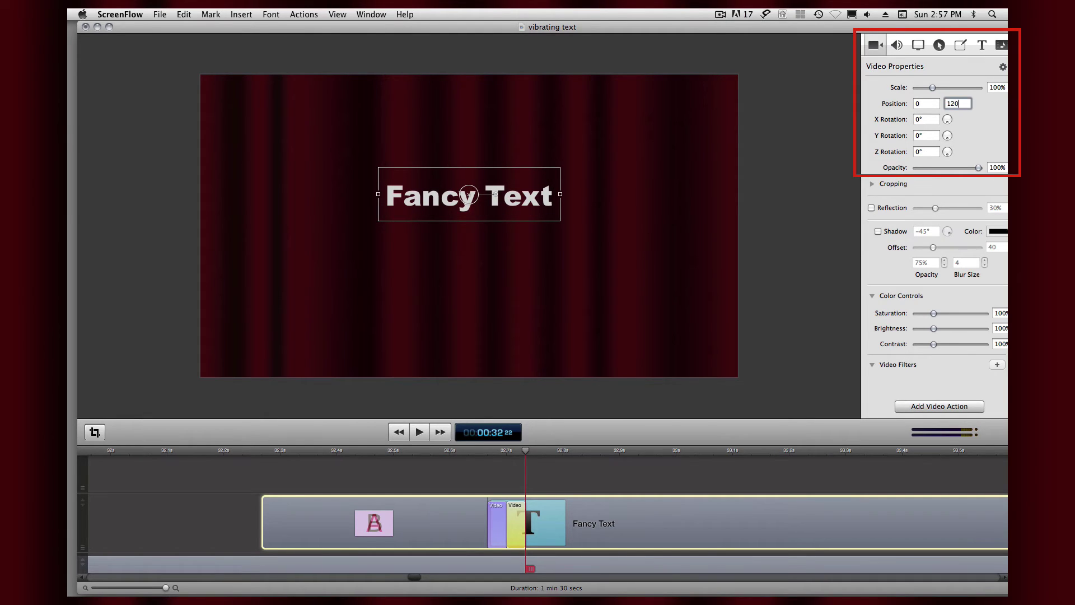
key(Tab)
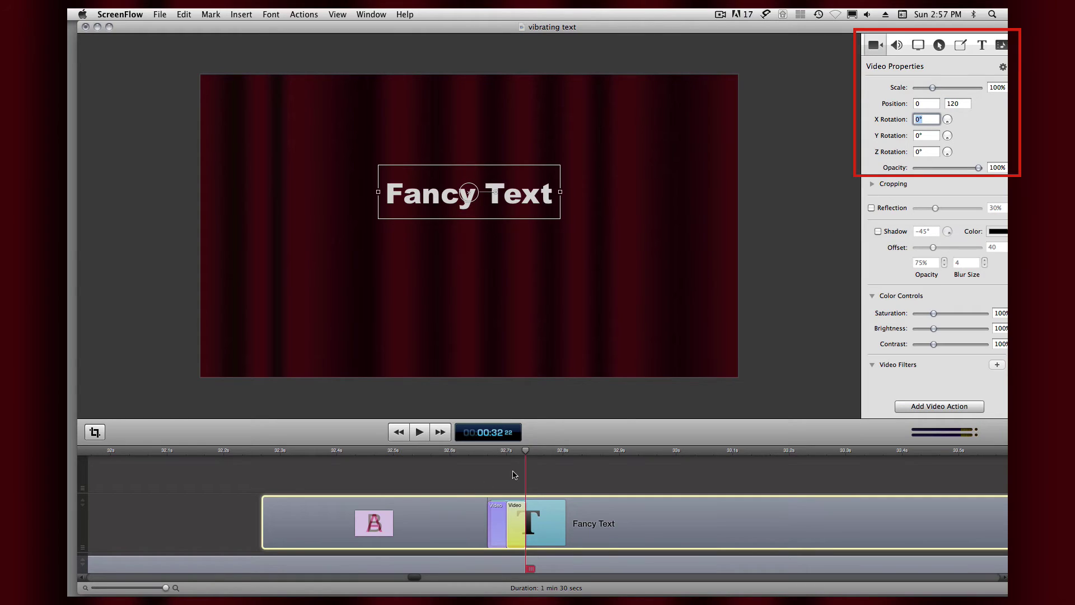
click(521, 456)
mouse_move(521, 456)
mouse_down()
mouse_move(377, 472)
mouse_move(524, 476)
mouse_up()
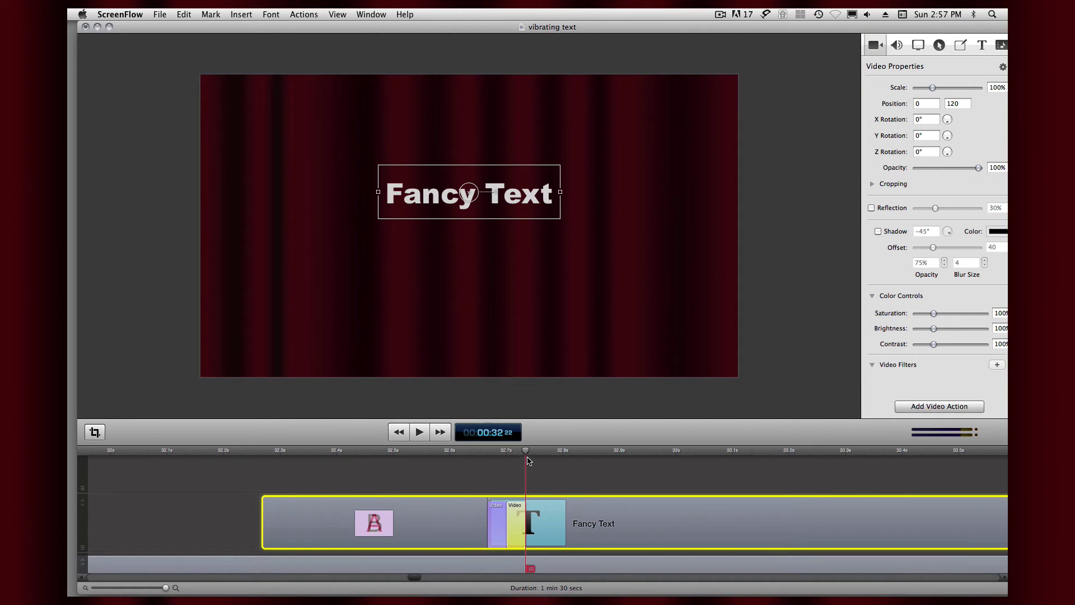
At 00:32:23, add a third video action returning the title's Y position to 35.
drag(530, 456, 544, 456)
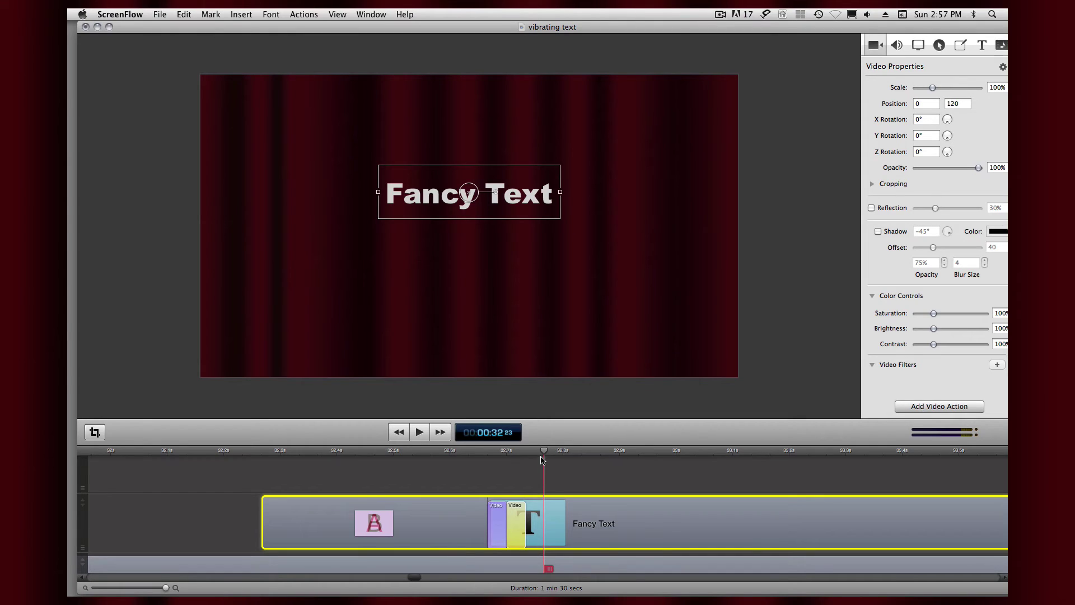
mouse_move(544, 455)
mouse_down()
mouse_move(503, 459)
mouse_move(535, 461)
mouse_up()
click(954, 407)
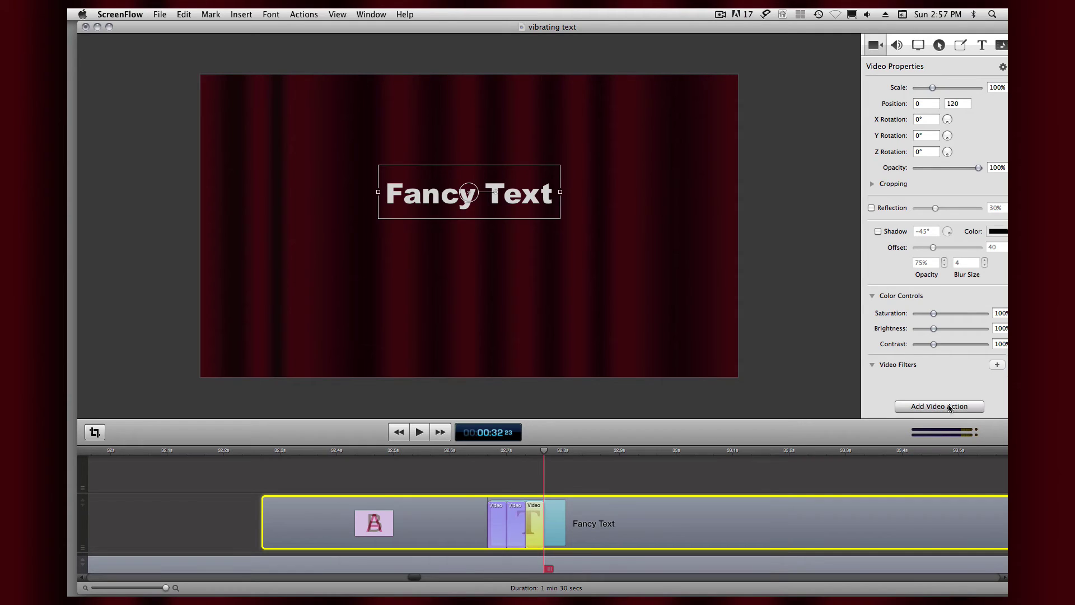
double_click(946, 104)
text(65)
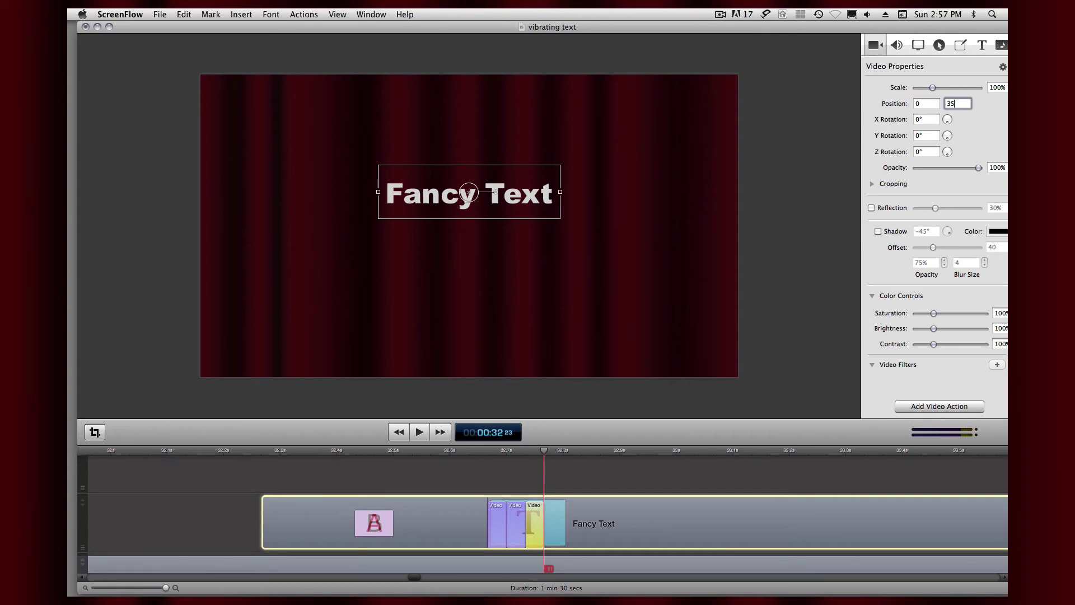
key(Tab)
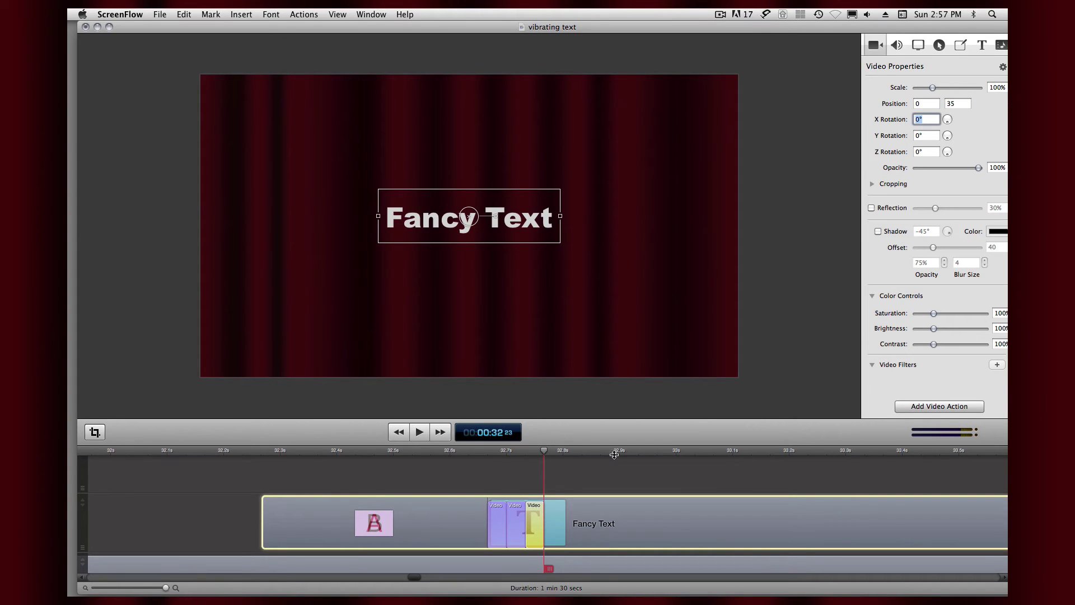
mouse_move(545, 452)
mouse_down()
mouse_move(260, 464)
mouse_move(539, 487)
mouse_up()
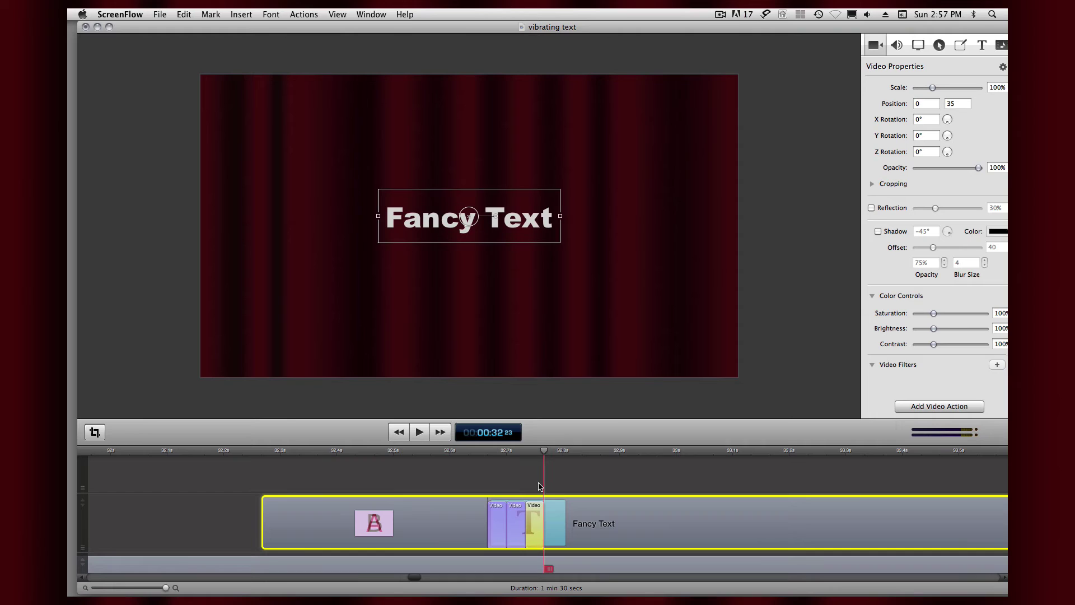
Paste copies of the bounce actions at 00:32:25 and 00:32:27, then scrub to preview them.
click(519, 517)
key(super+v)
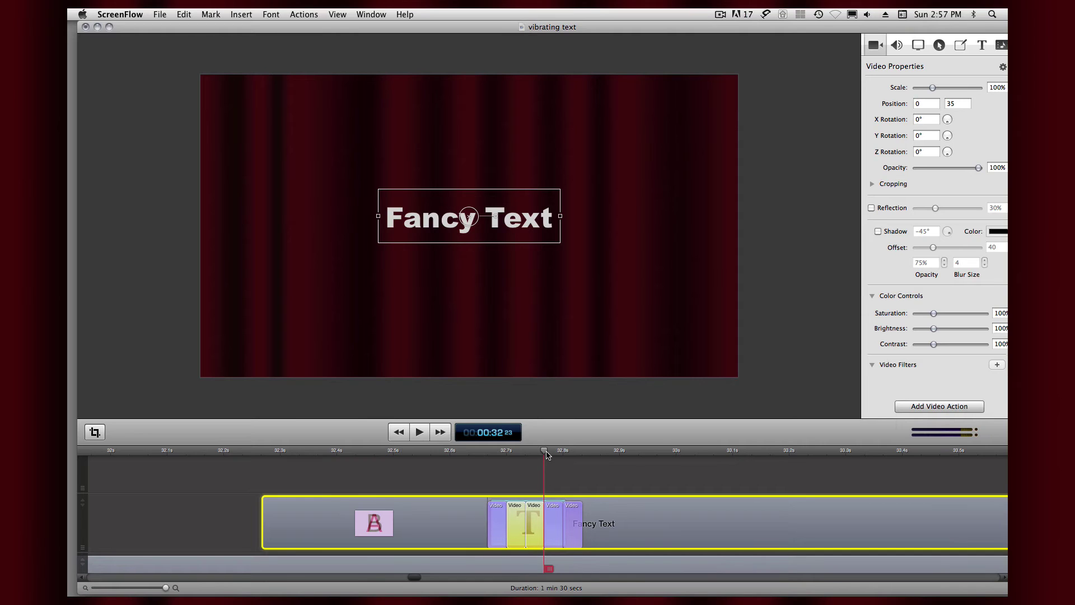
click(579, 453)
key(super+v)
click(633, 452)
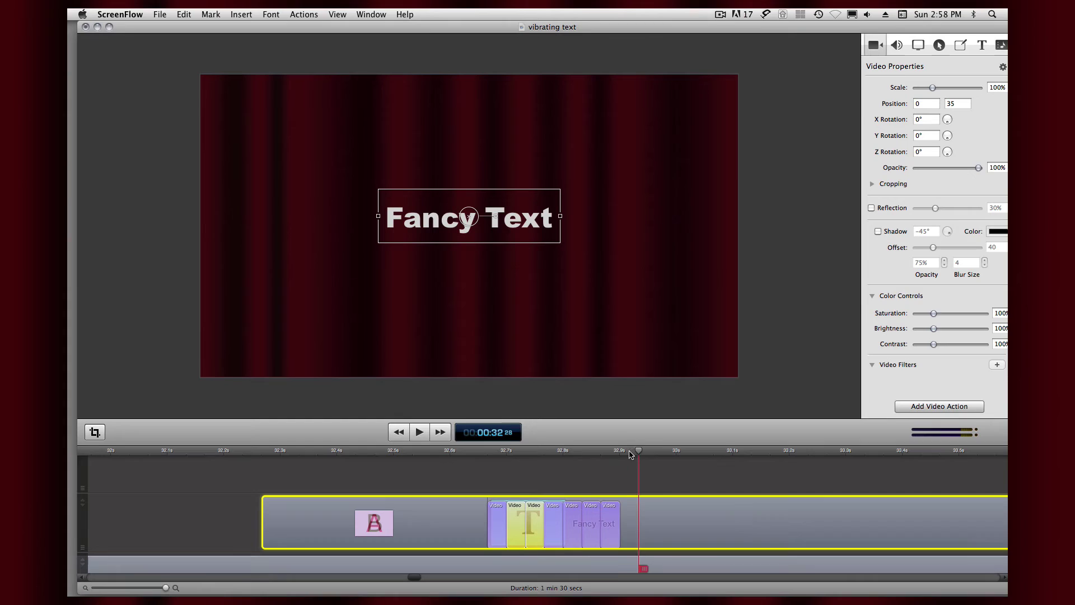
click(623, 454)
key(super+v)
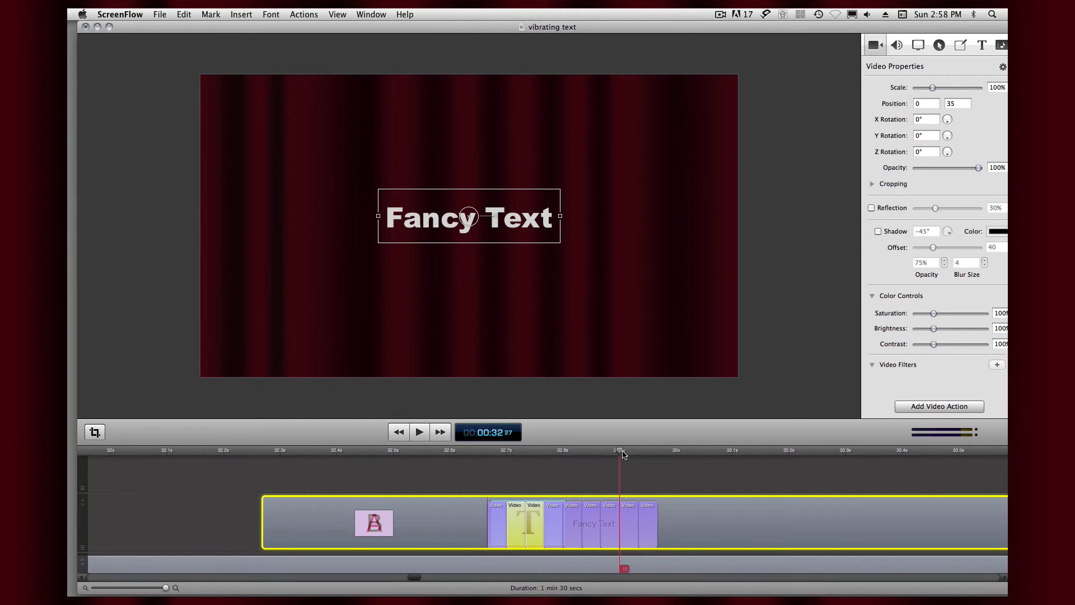
drag(620, 454, 393, 454)
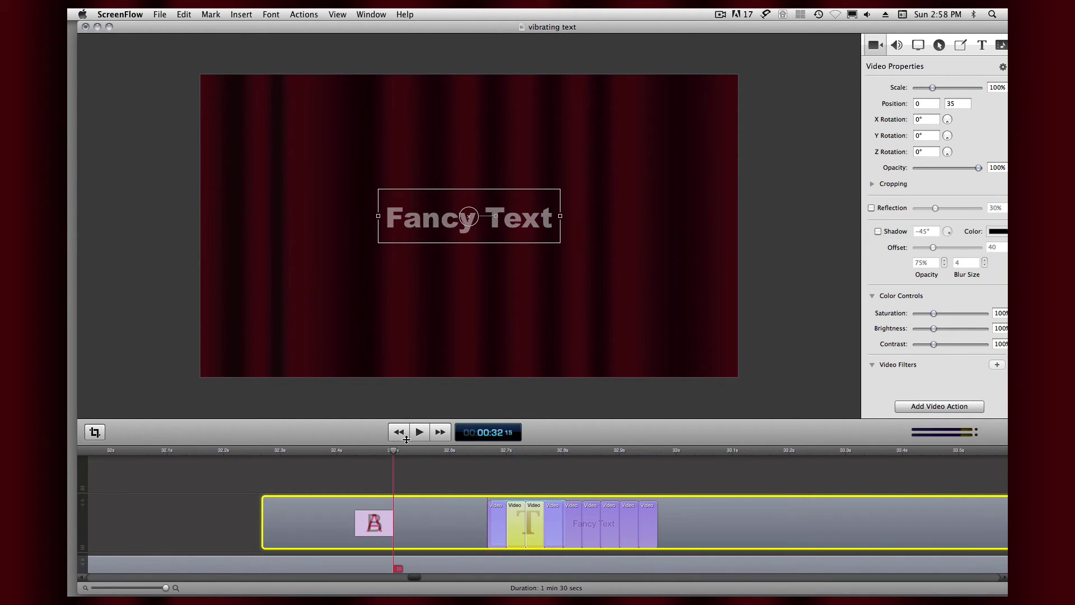
mouse_move(395, 452)
mouse_down()
mouse_move(645, 471)
mouse_move(499, 486)
mouse_move(556, 487)
mouse_up()
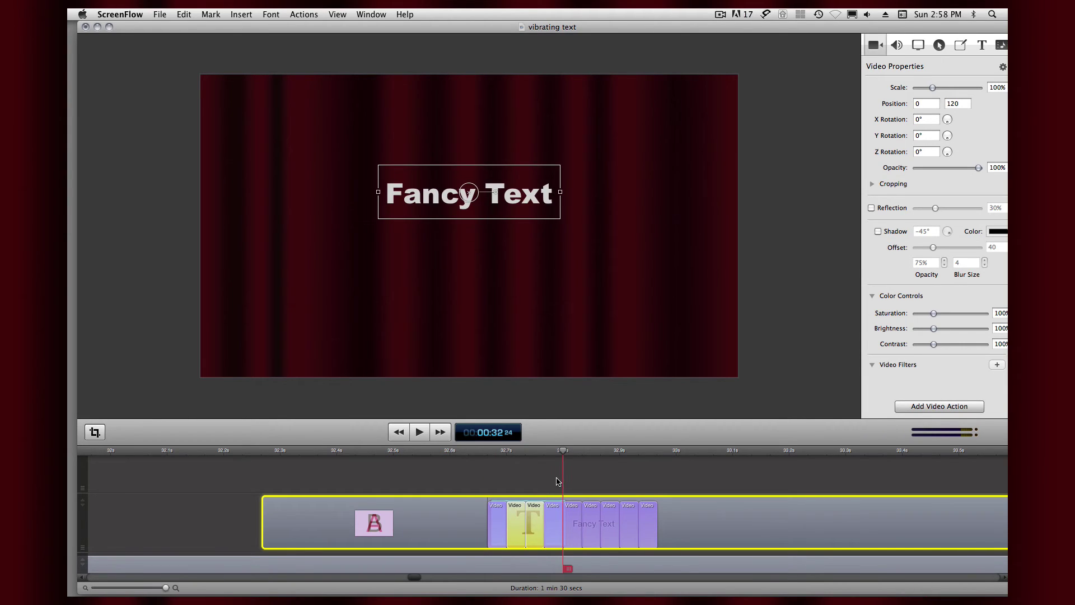
Select the next bounce action and try a title vertical position of 160, scrubbing to compare.
click(557, 514)
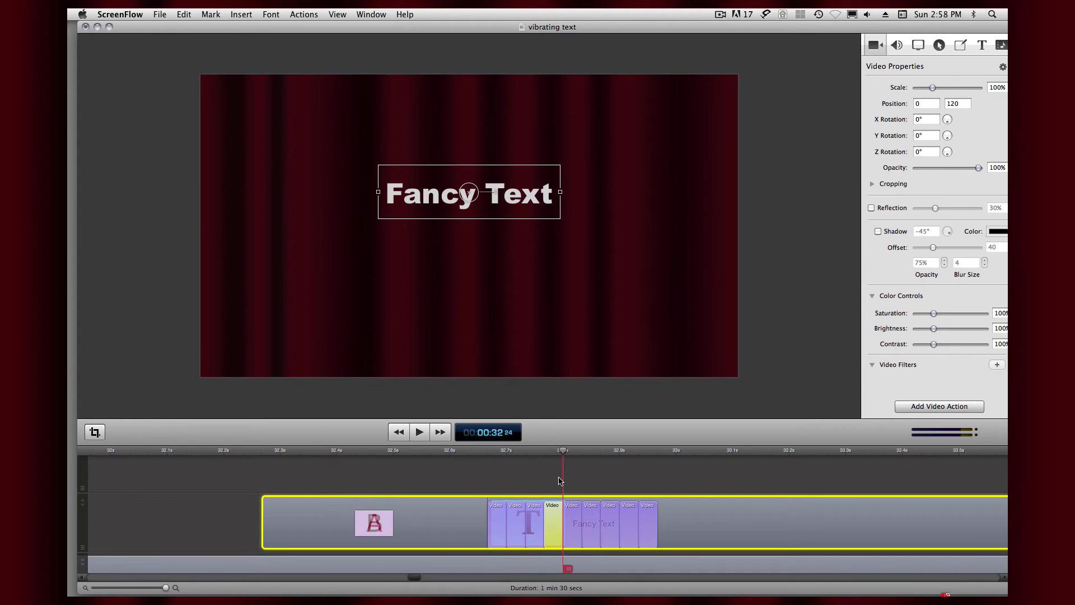
double_click(954, 103)
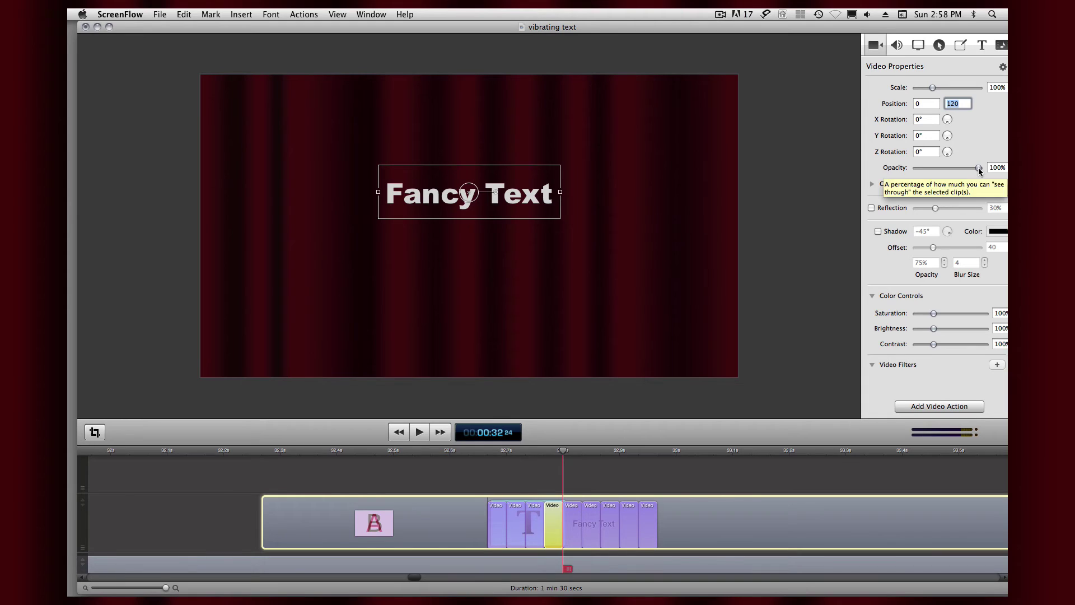
text(16)
key(Tab)
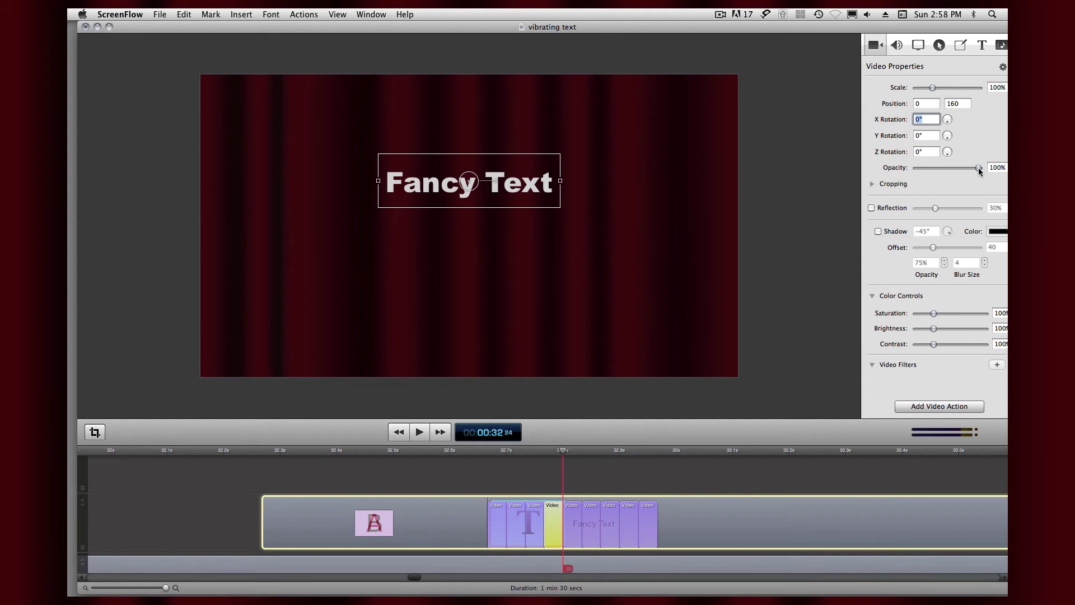
click(563, 455)
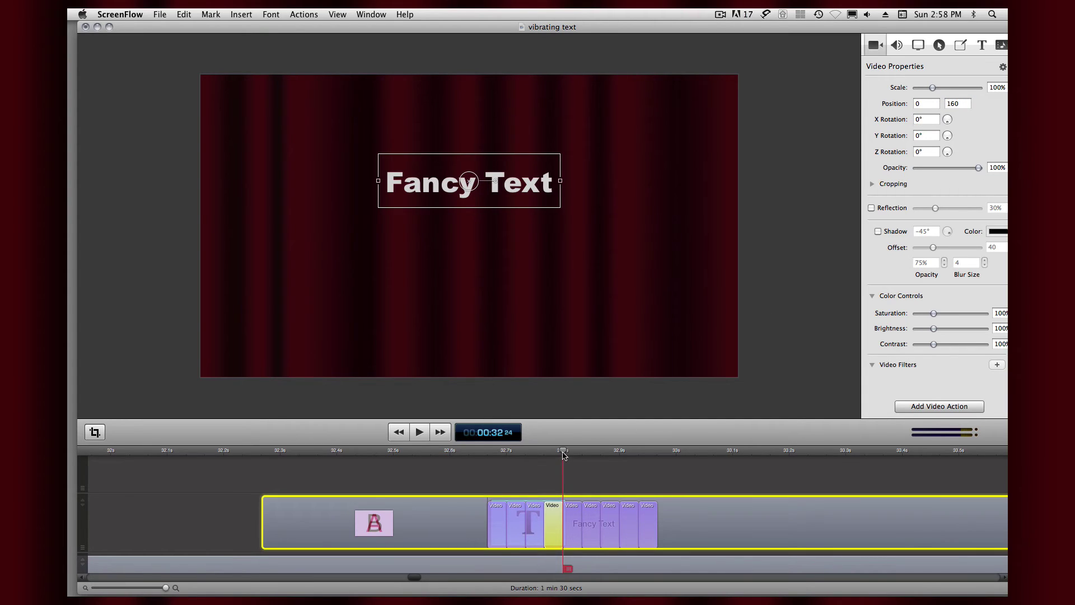
mouse_move(564, 454)
mouse_down()
mouse_move(513, 461)
mouse_move(586, 451)
mouse_up()
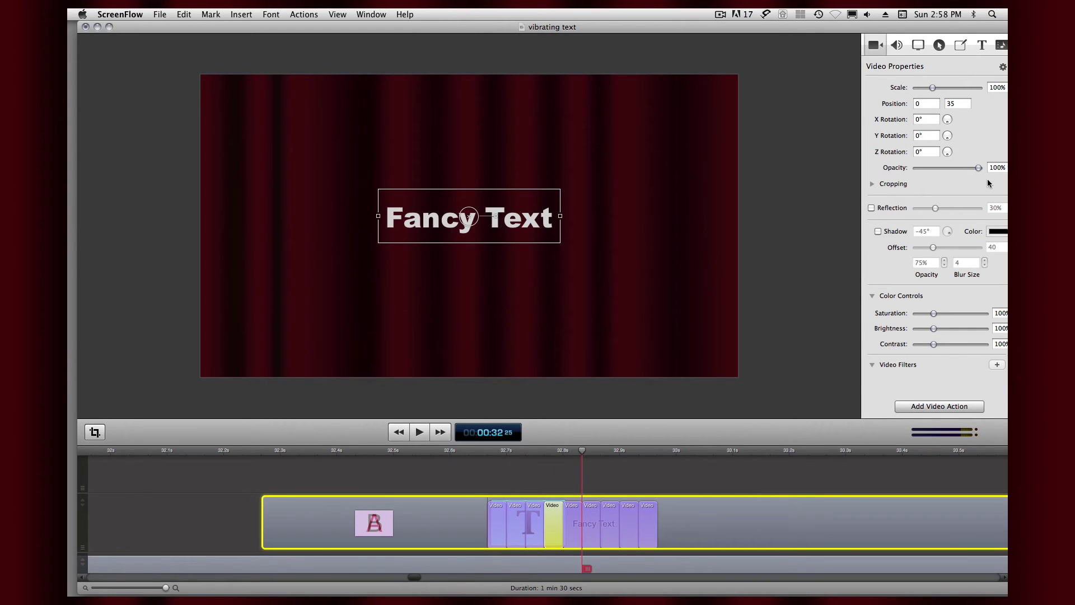
drag(585, 456, 600, 454)
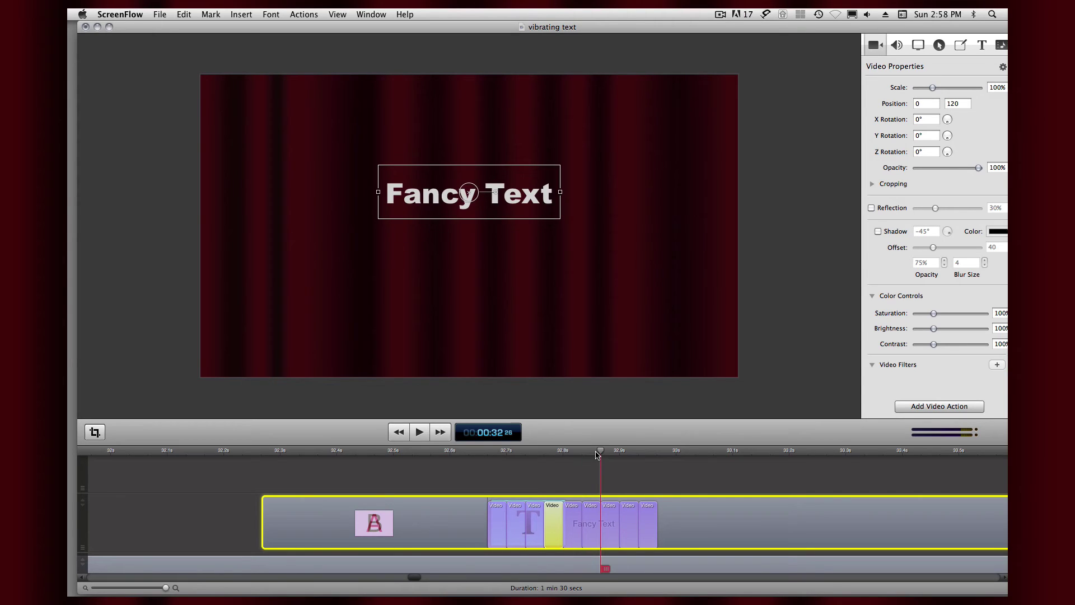
Raise the title's vertical position to 200, then 250, scrubbing through to review the lift.
click(961, 102)
drag(961, 102, 934, 103)
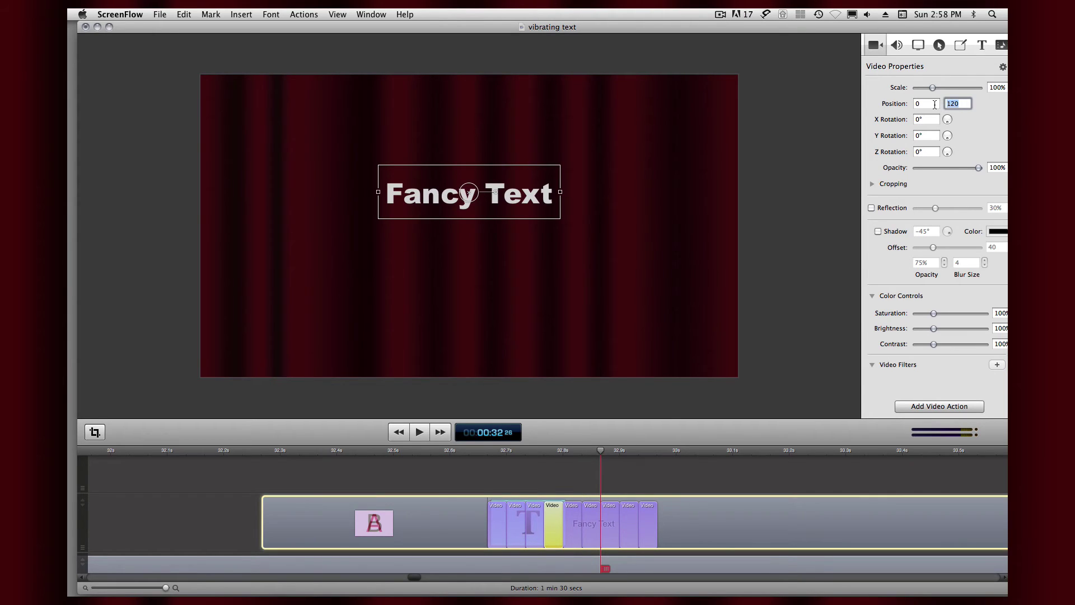
text(200)
key(Tab)
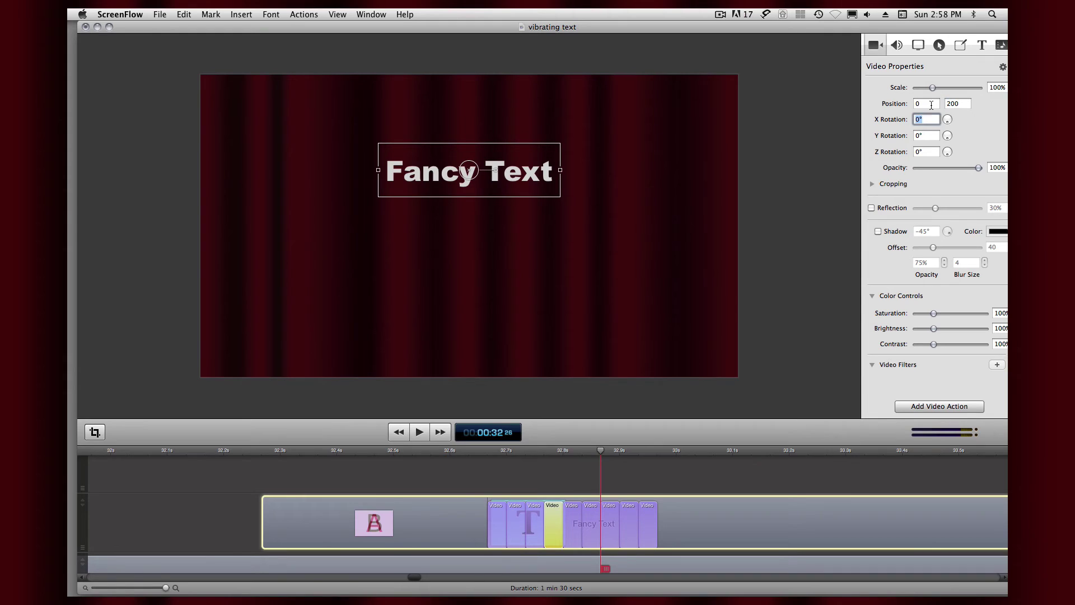
drag(603, 455, 639, 455)
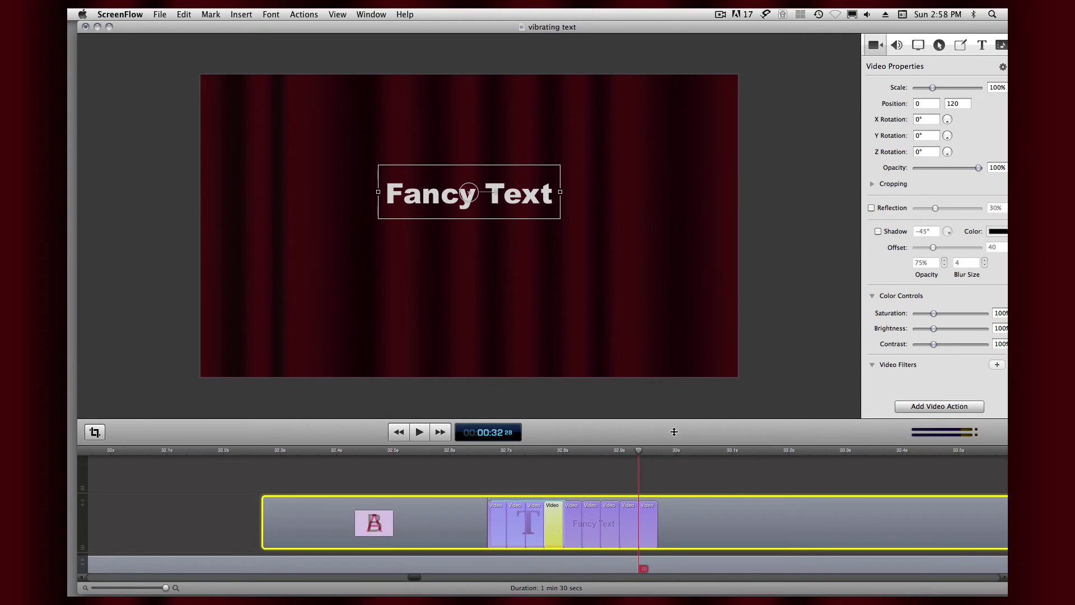
drag(963, 103, 940, 105)
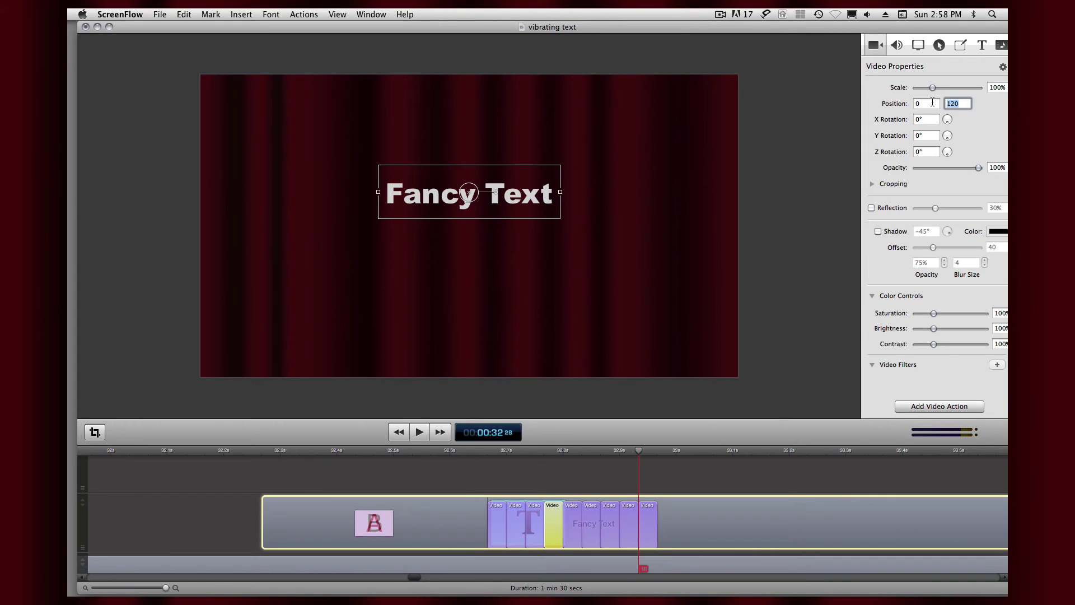
text(25)
key(Tab)
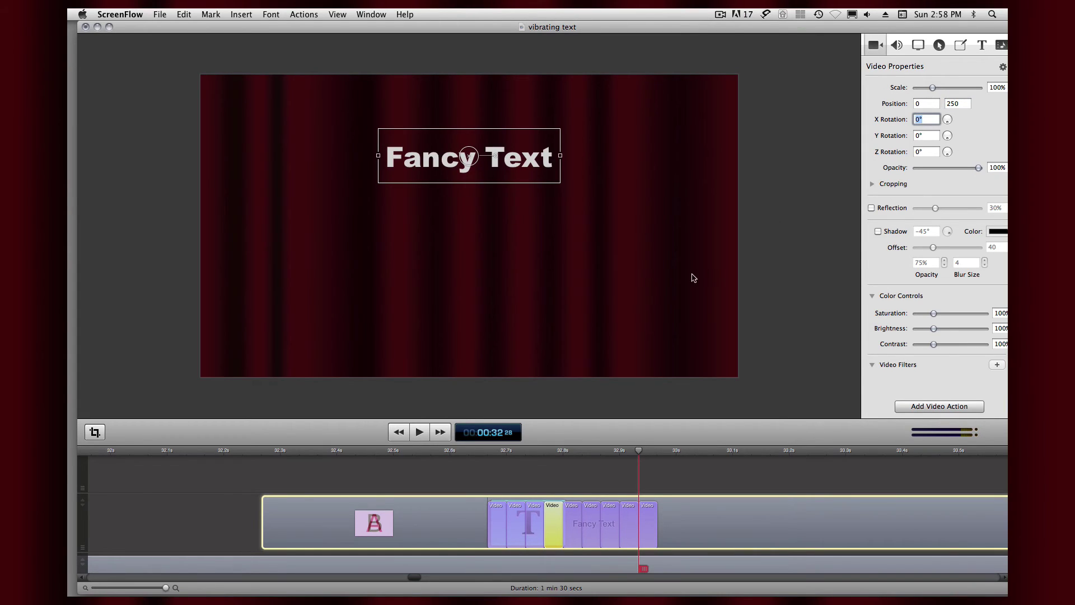
mouse_move(639, 452)
mouse_down()
mouse_move(651, 454)
mouse_move(476, 460)
mouse_up()
click(420, 431)
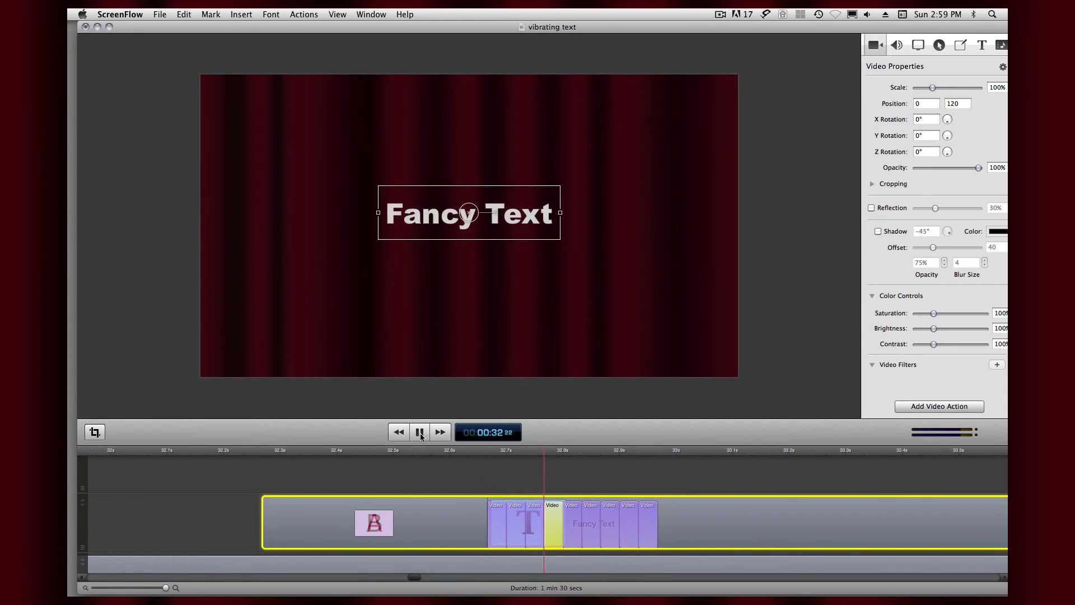
click(421, 435)
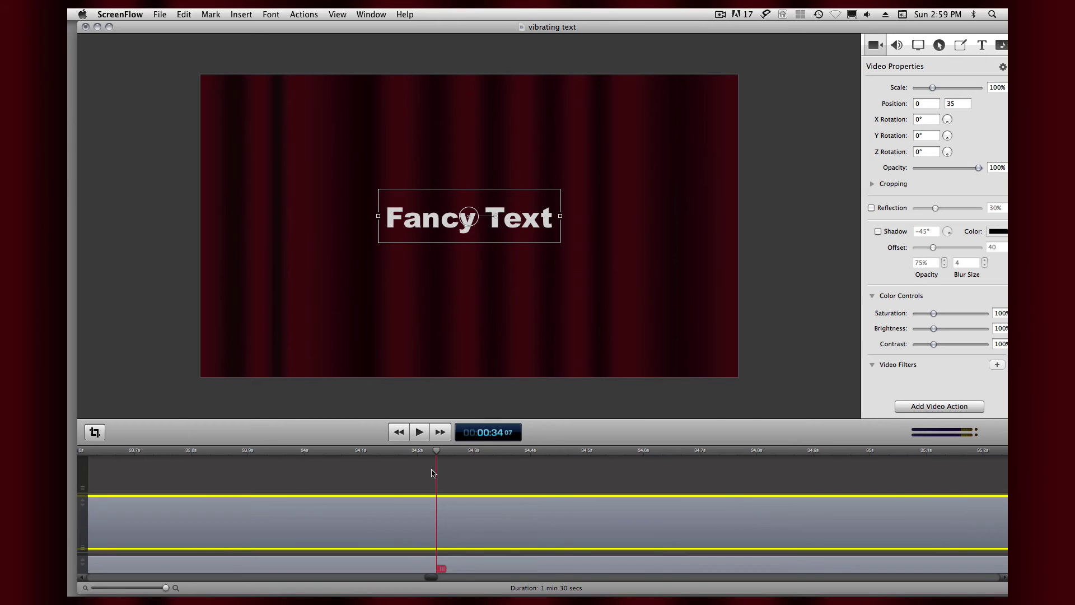
click(379, 481)
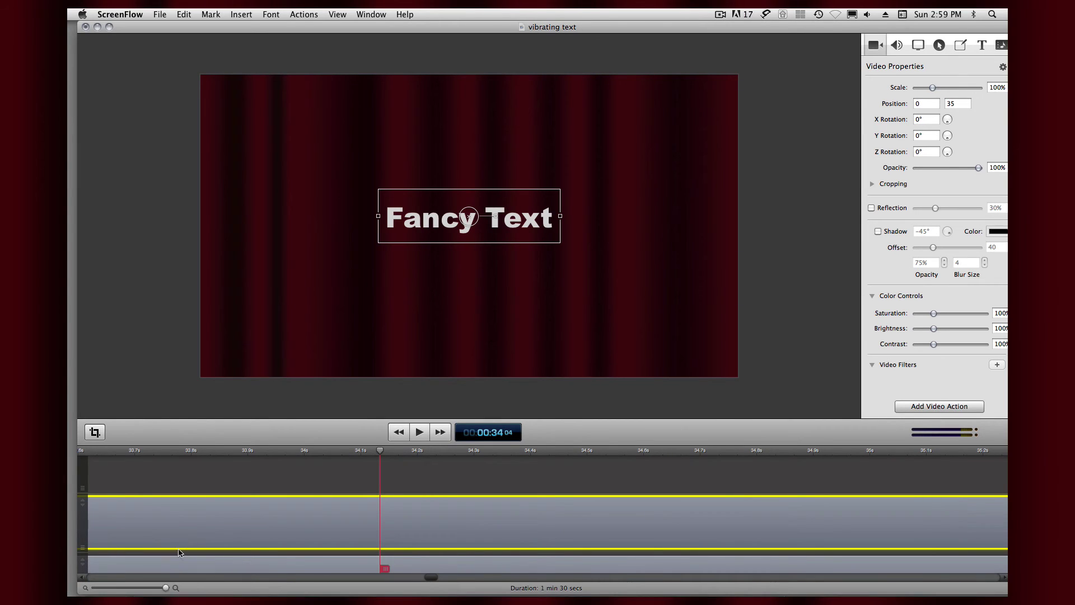
click(152, 588)
drag(151, 589, 144, 590)
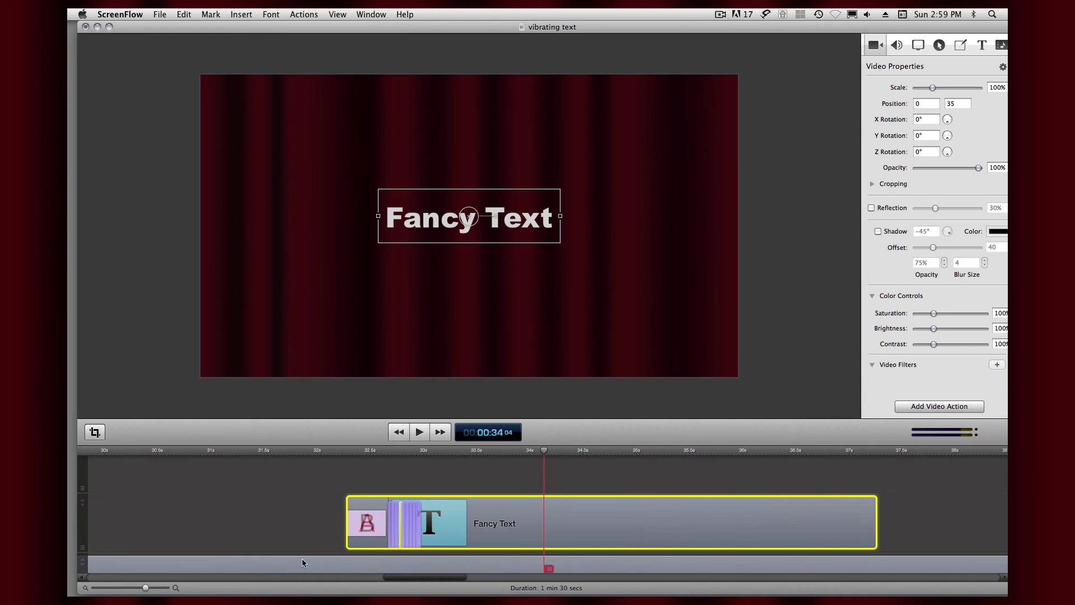
drag(544, 455, 445, 457)
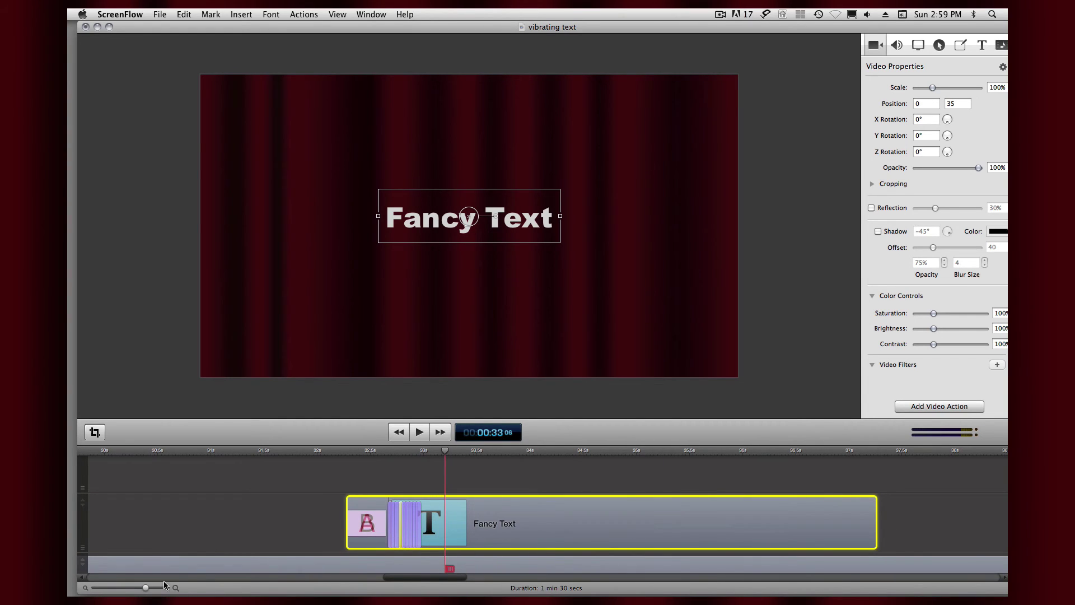
drag(147, 589, 165, 588)
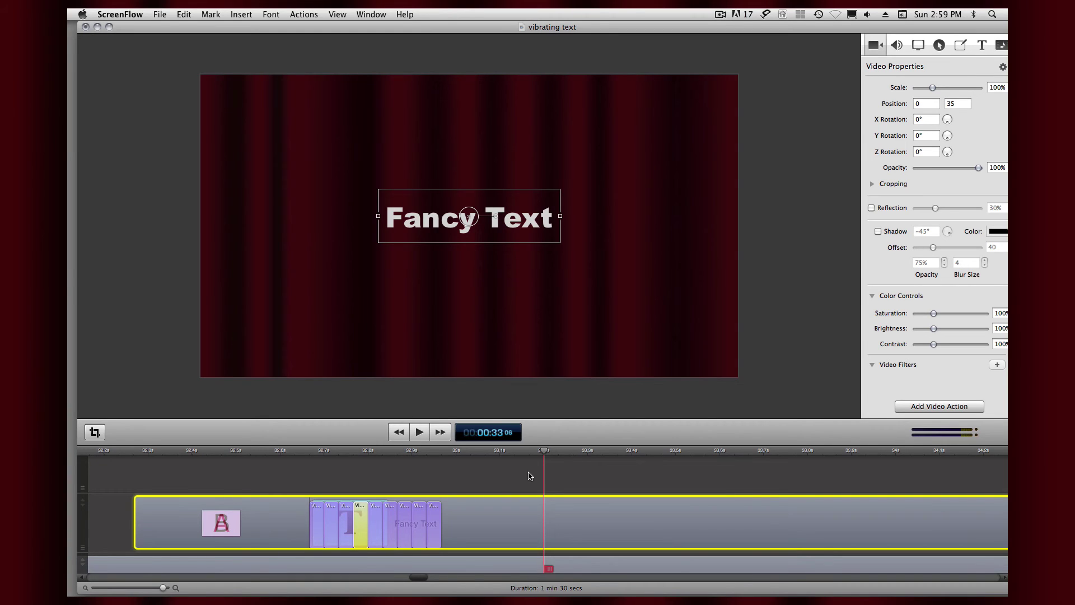
Paste copies of the last two bounce actions and shift the new copy later on the track.
drag(542, 454, 398, 480)
key(Right)
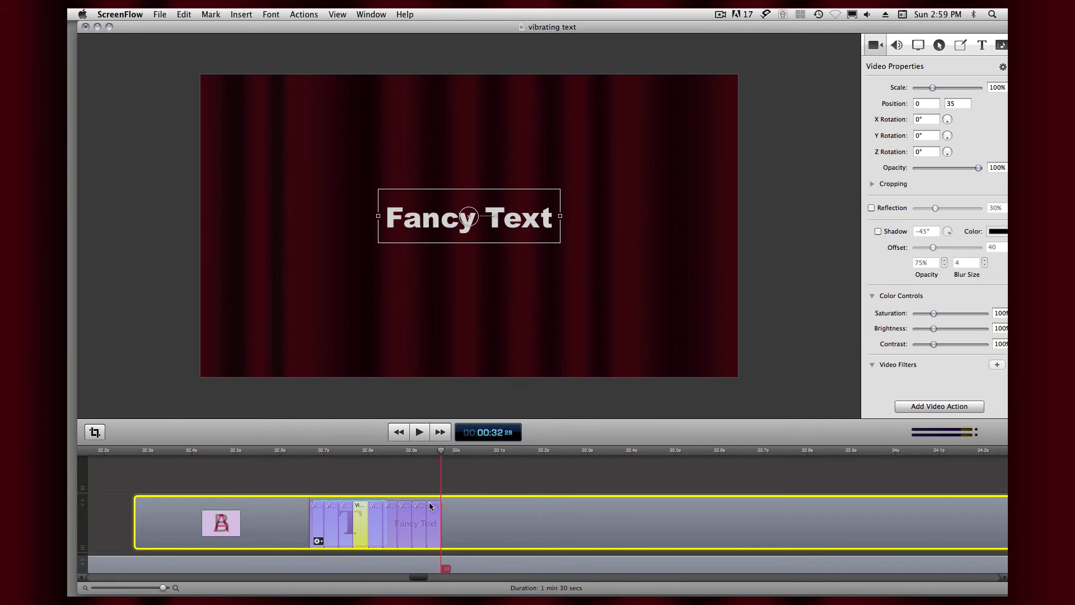
click(423, 518)
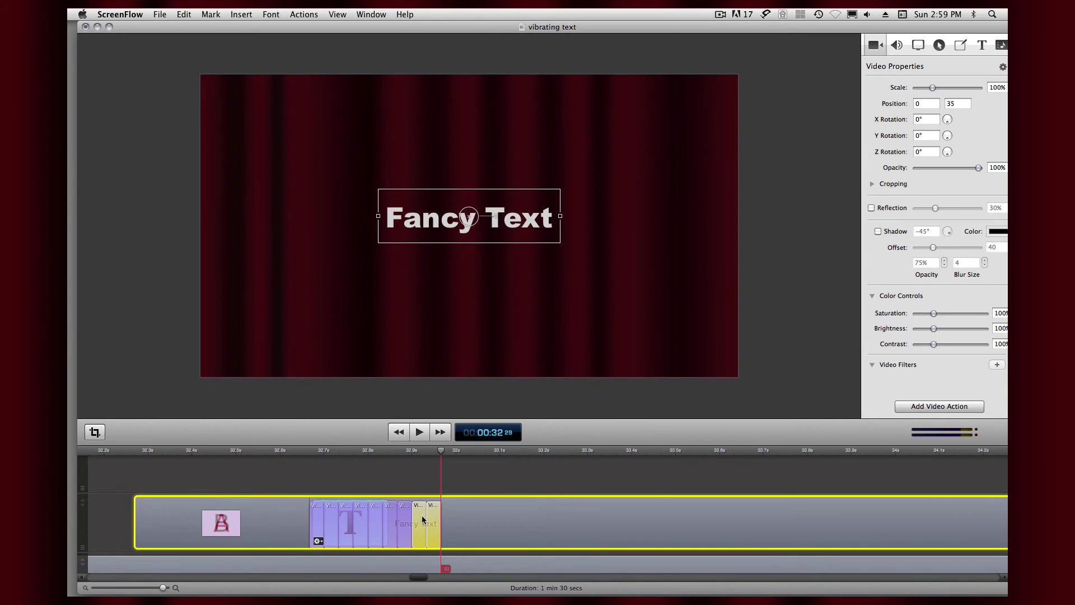
key(super+v)
click(466, 512)
drag(466, 512, 549, 521)
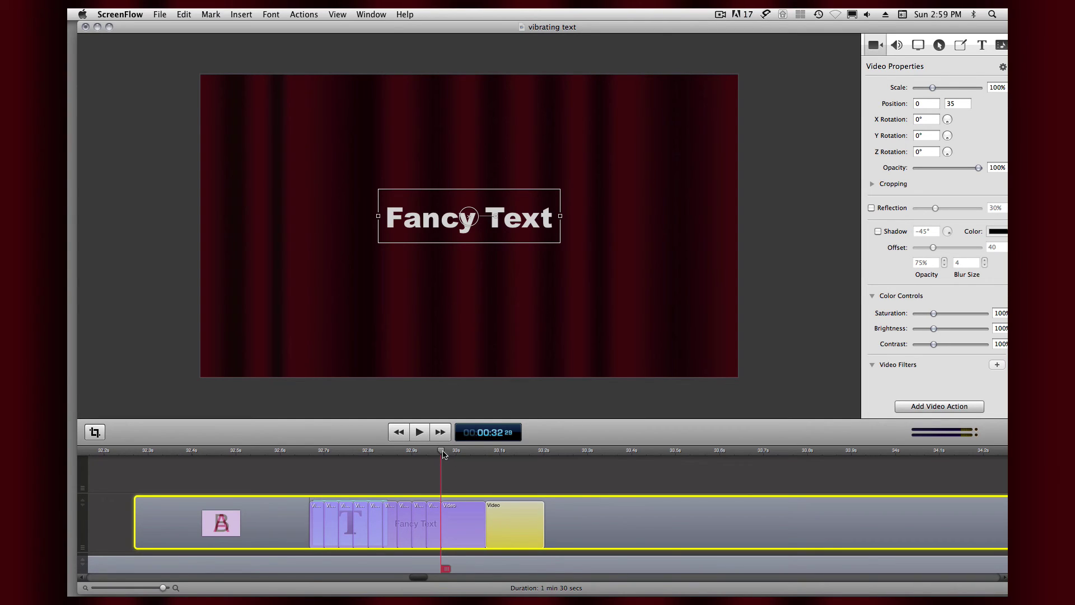
Paste two more bounce actions, lengthen the final one to about 0.2 s, and replay.
drag(444, 455, 545, 457)
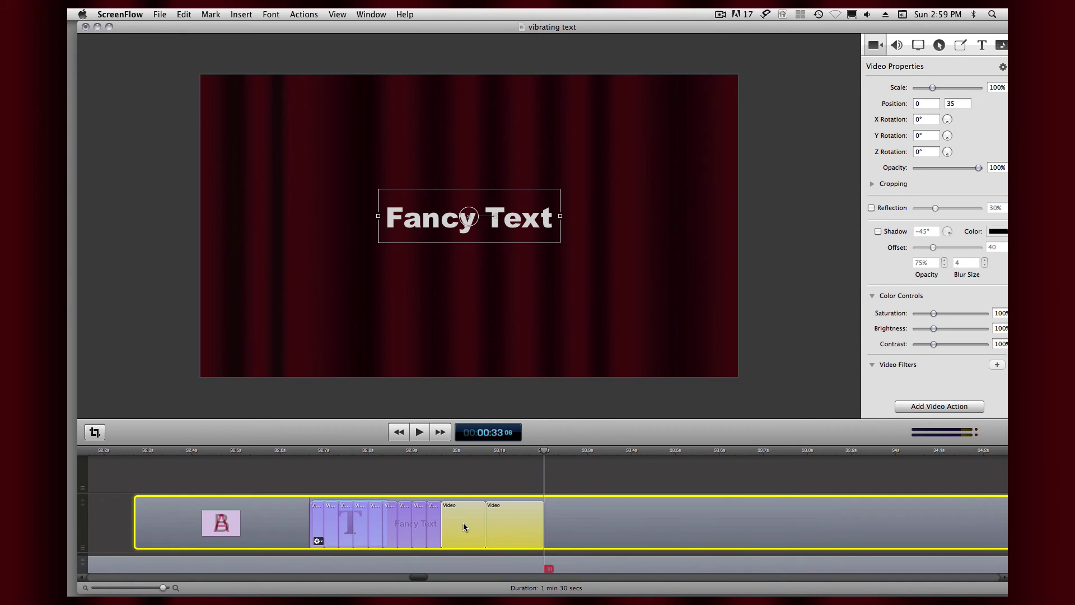
key(super+v)
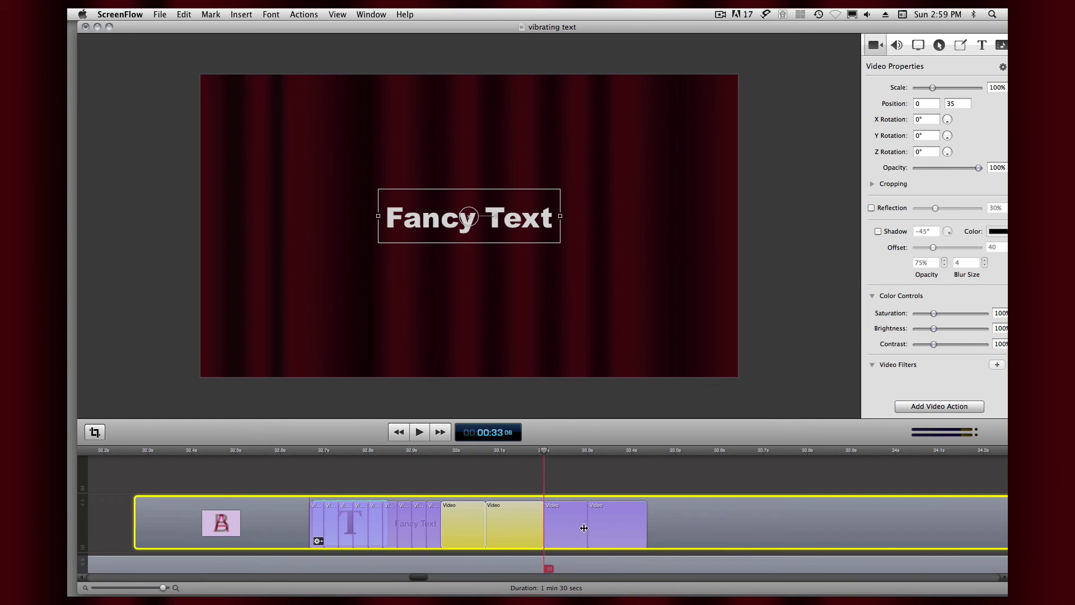
click(702, 525)
drag(629, 525, 717, 521)
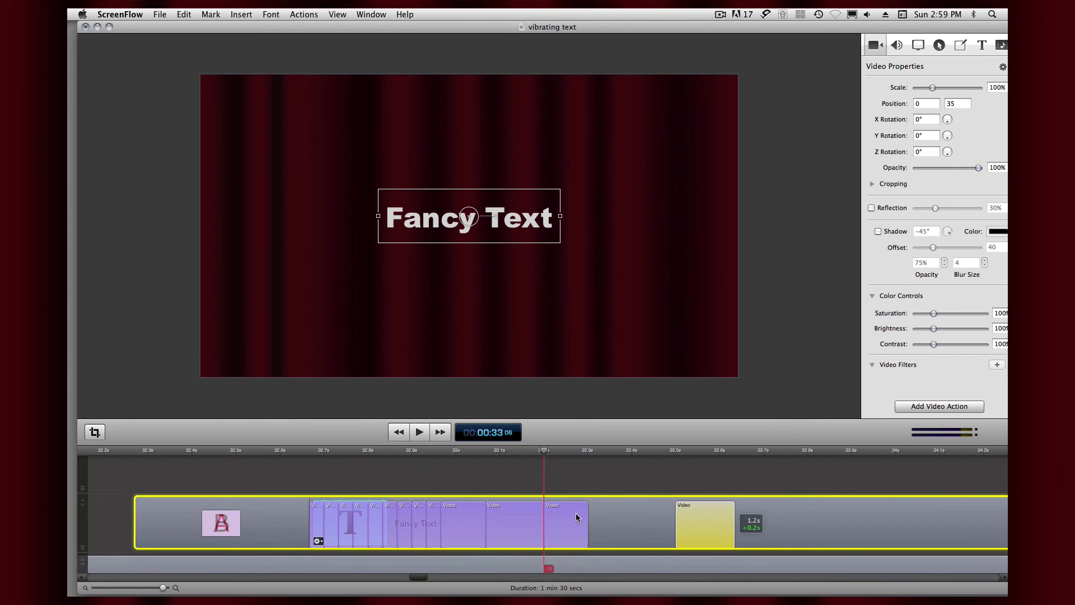
click(576, 512)
drag(588, 515, 631, 514)
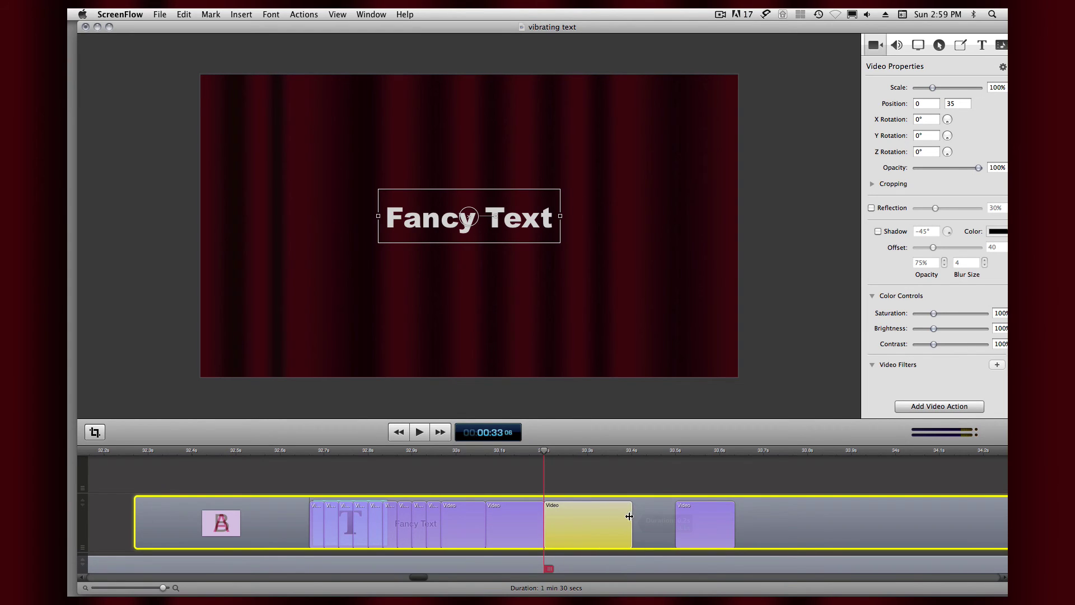
mouse_move(697, 524)
mouse_down()
mouse_move(647, 526)
mouse_move(748, 522)
mouse_up()
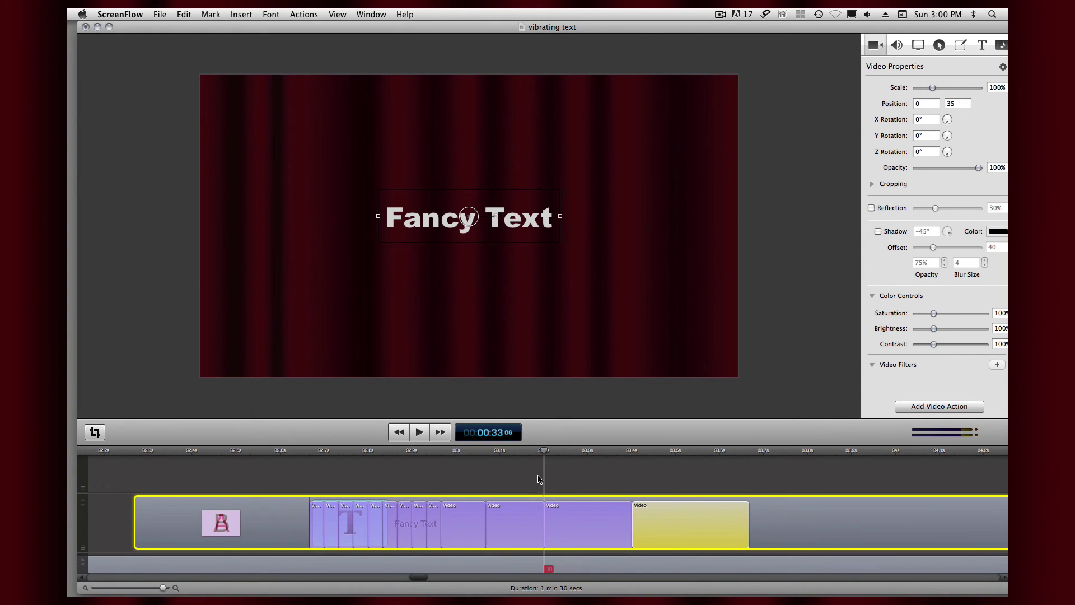
drag(545, 457, 300, 472)
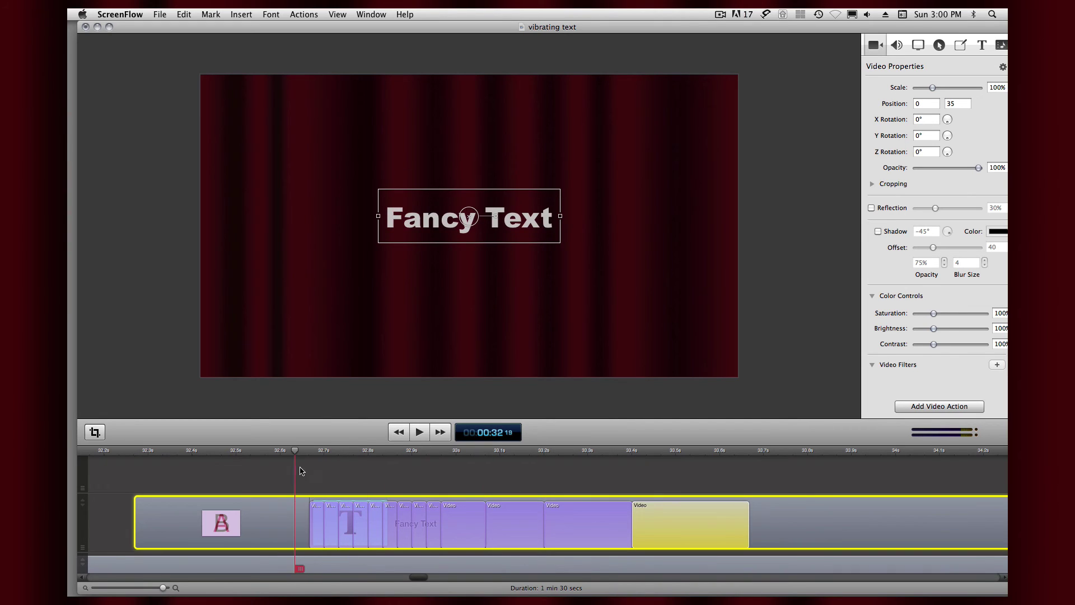
click(417, 433)
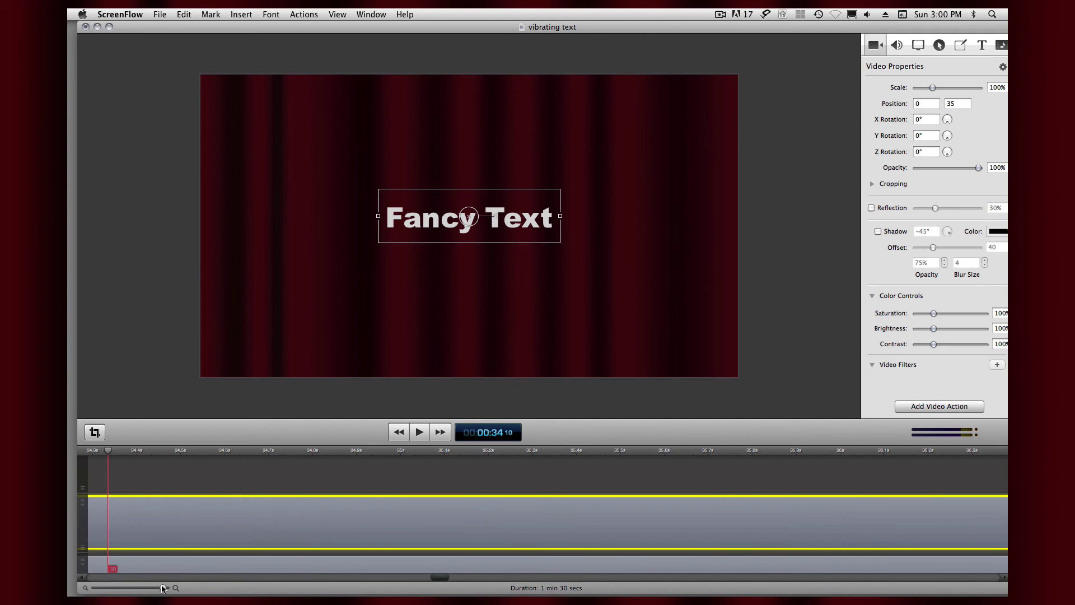
Paste copies of the first two bounce actions after the earlier ones, each lengthened.
drag(162, 588, 152, 588)
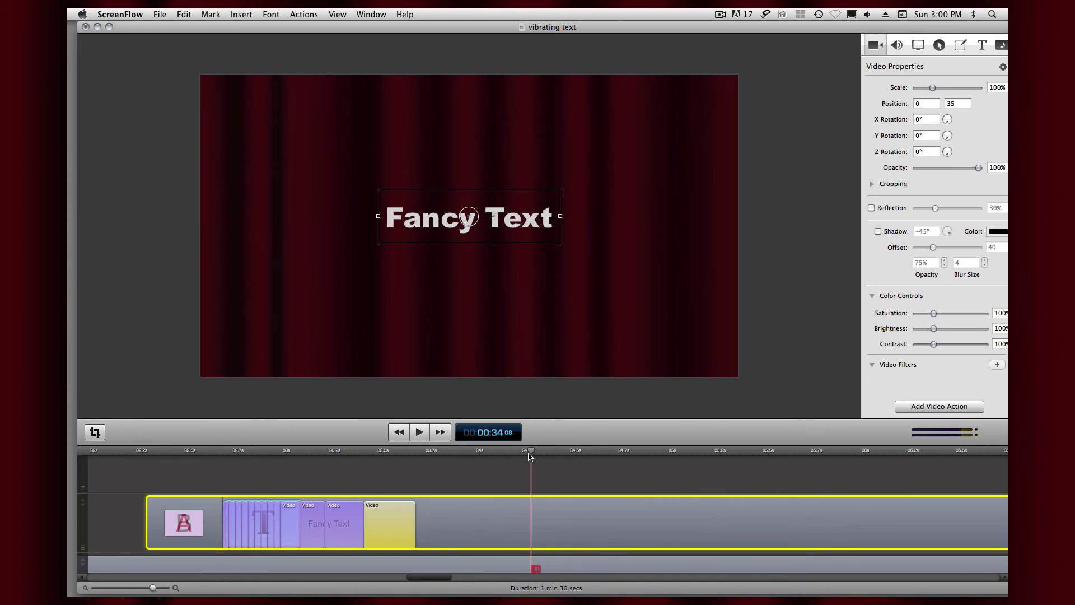
drag(544, 455, 525, 455)
click(340, 531)
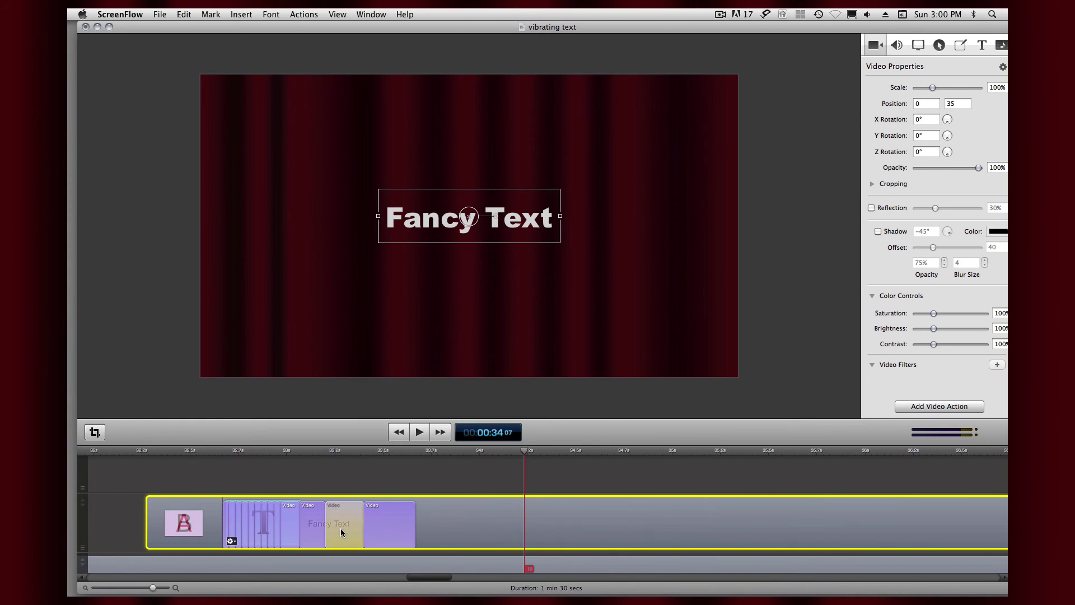
shift+click(381, 524)
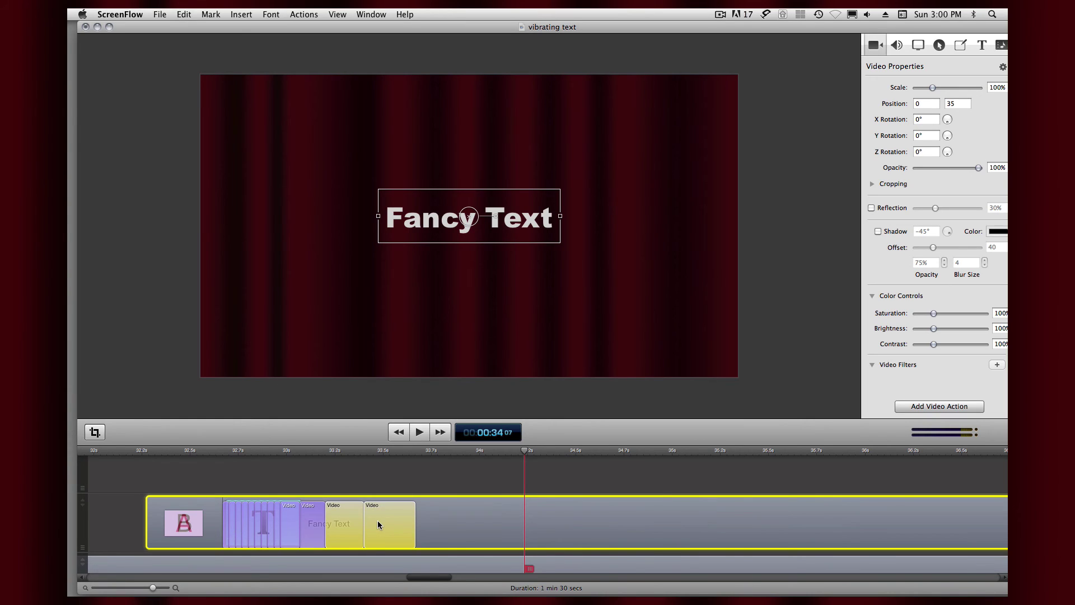
key(super+v)
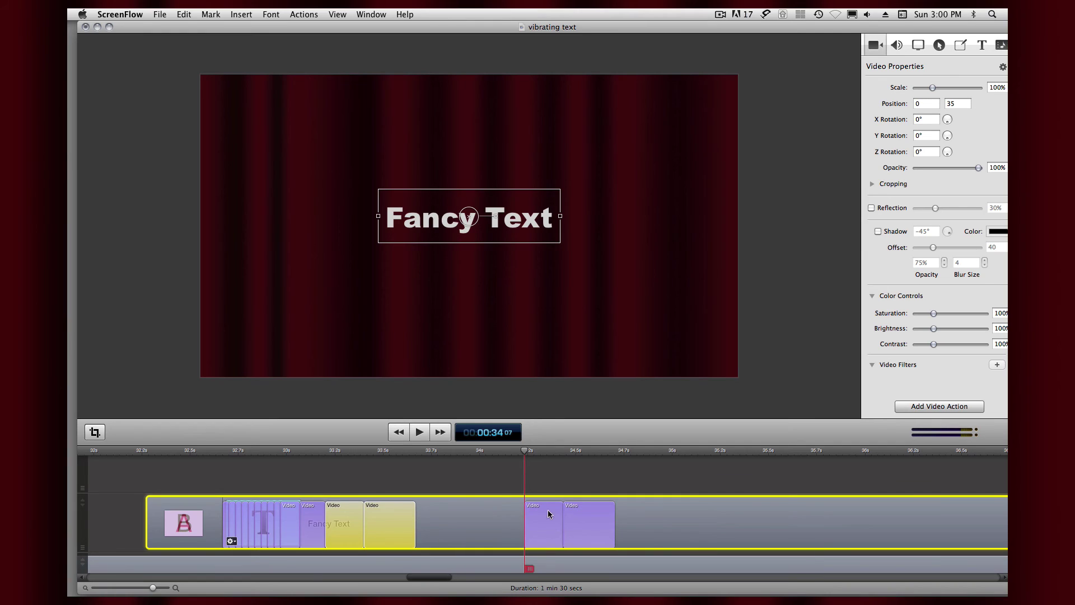
drag(553, 513, 431, 523)
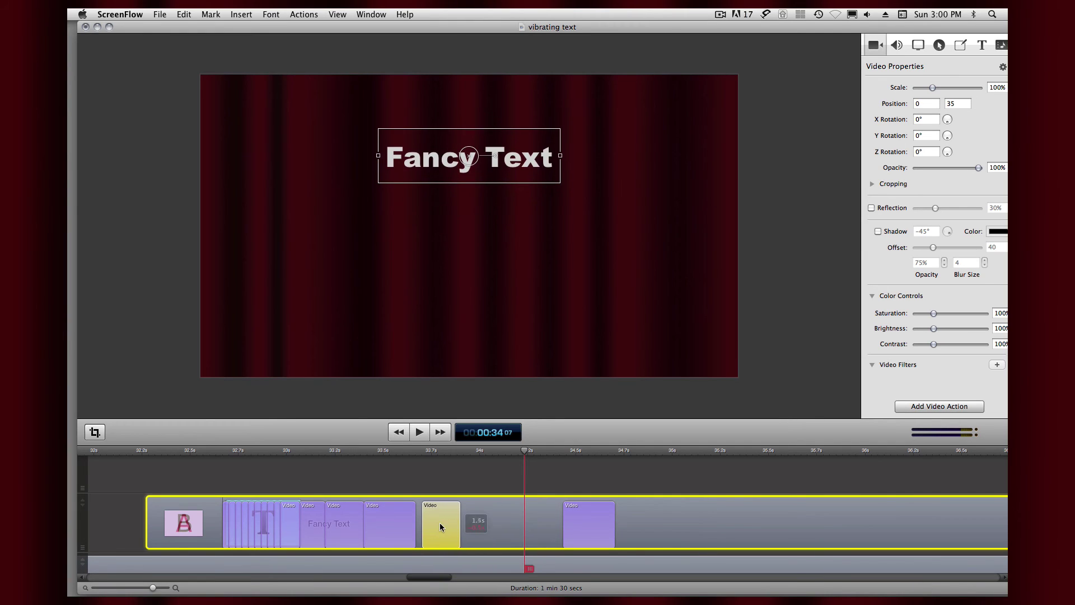
drag(453, 519, 511, 521)
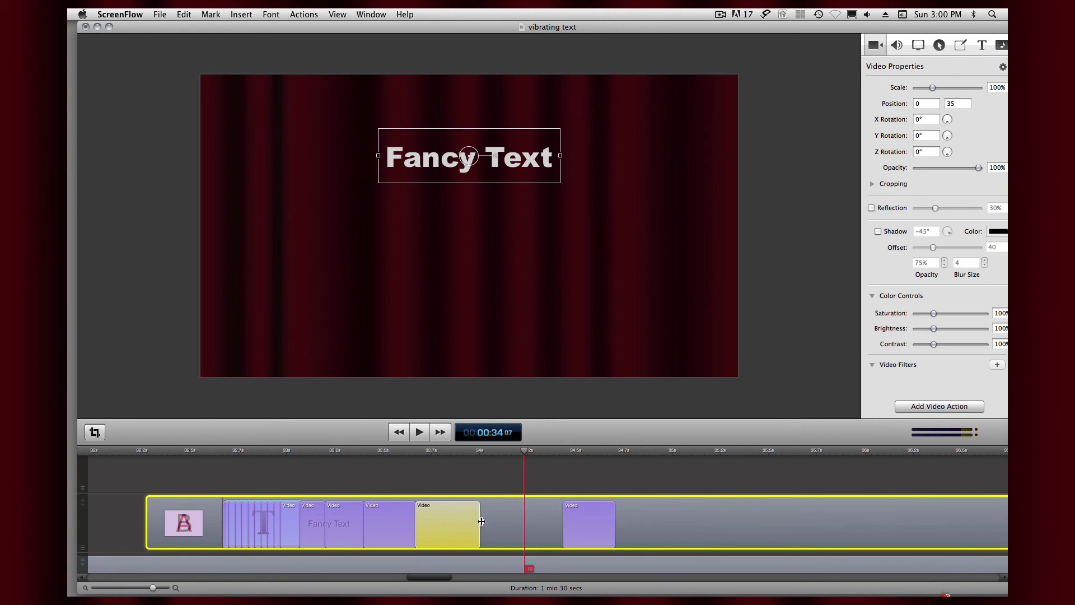
mouse_move(577, 525)
mouse_down()
mouse_move(529, 527)
mouse_move(646, 519)
mouse_up()
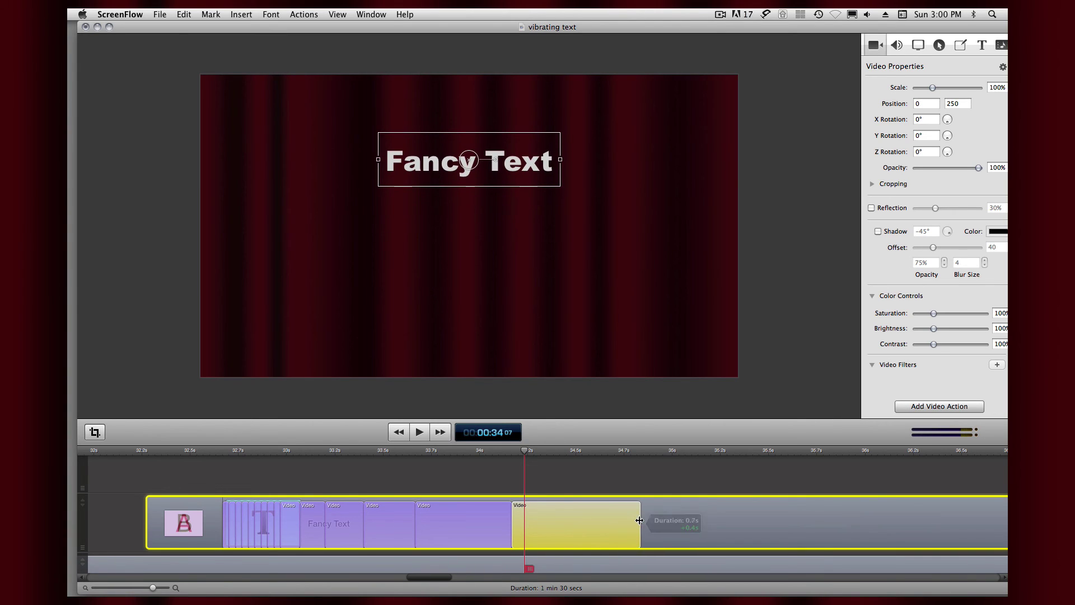
mouse_move(525, 455)
mouse_down()
mouse_move(361, 491)
mouse_move(673, 508)
mouse_up()
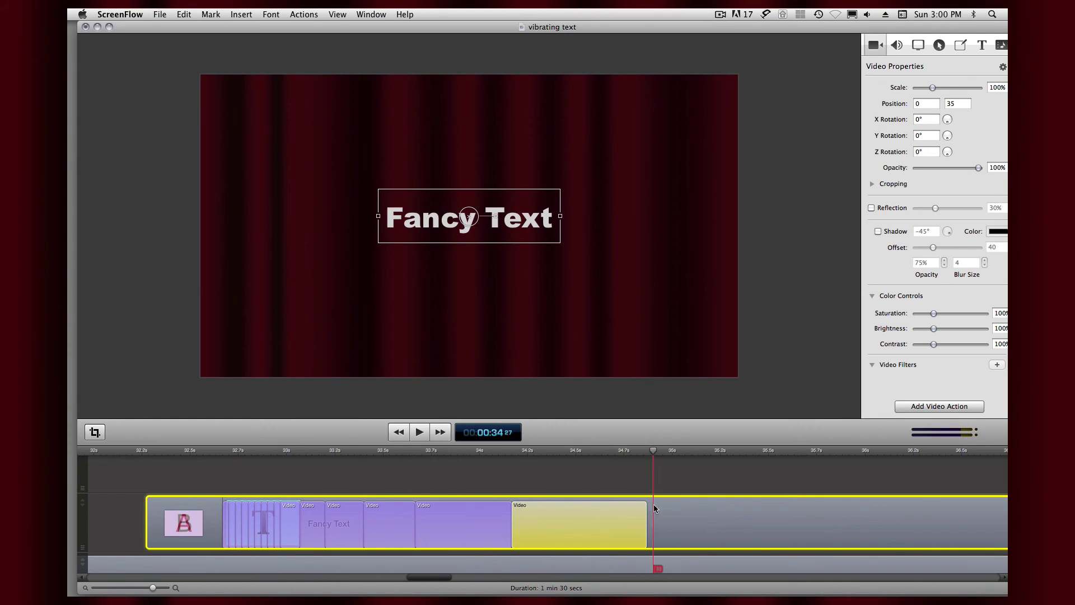
Paste another bounce pair later, stretching the final 250-position action to fill the clip.
shift+click(475, 528)
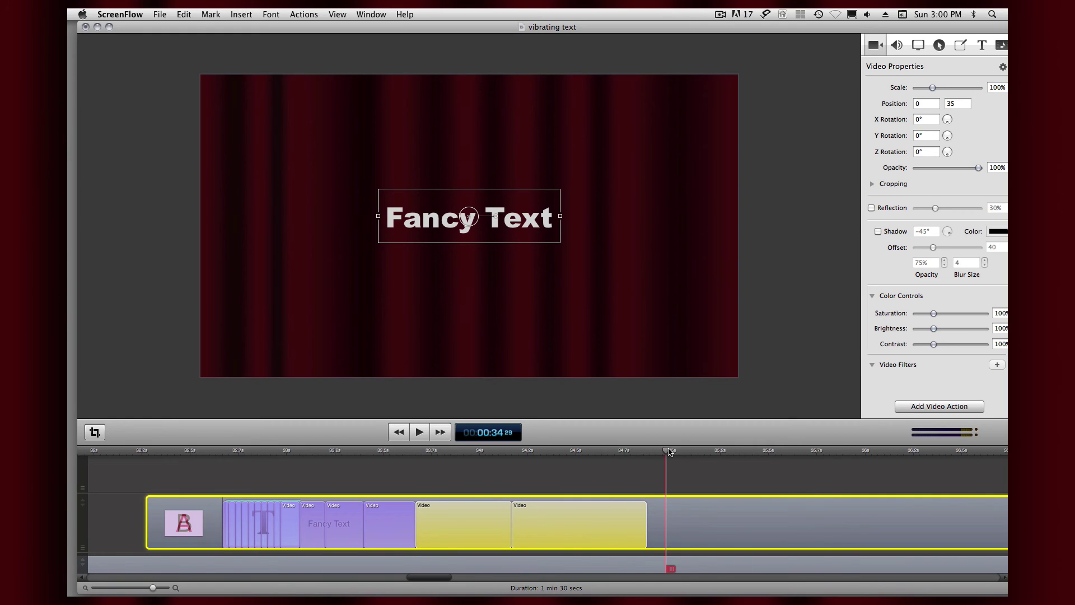
drag(667, 451, 882, 467)
key(super+v)
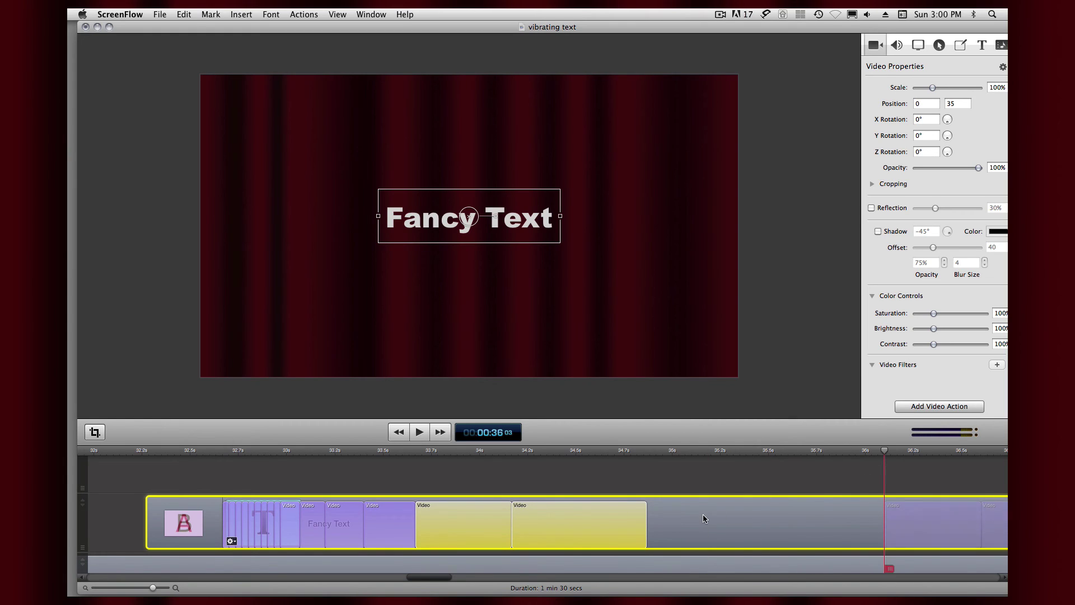
mouse_move(918, 525)
mouse_down()
mouse_move(681, 532)
mouse_move(883, 524)
mouse_up()
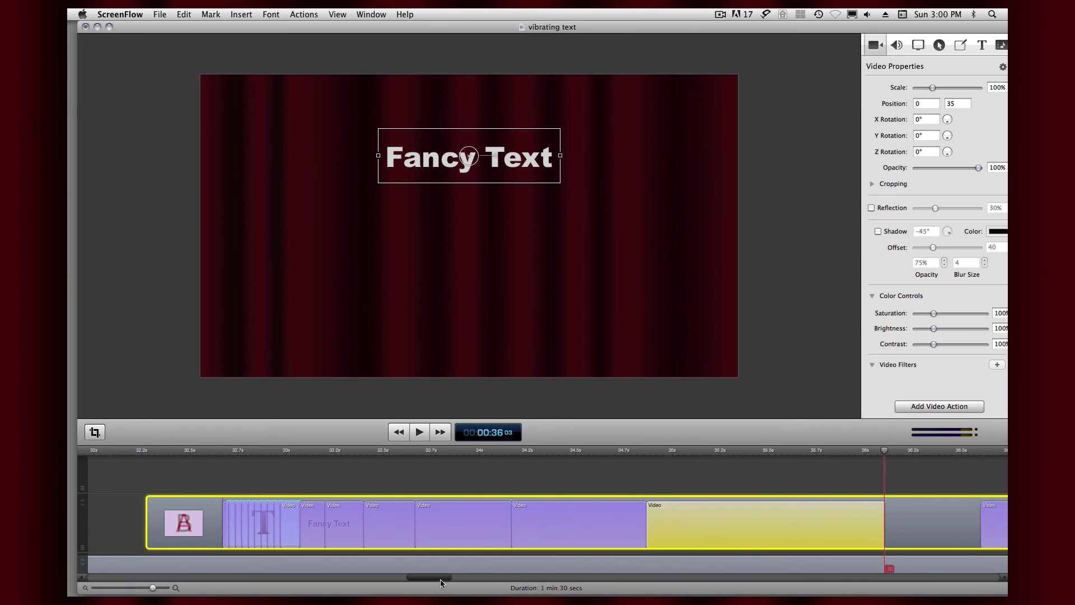
drag(441, 581, 465, 582)
drag(523, 533, 428, 532)
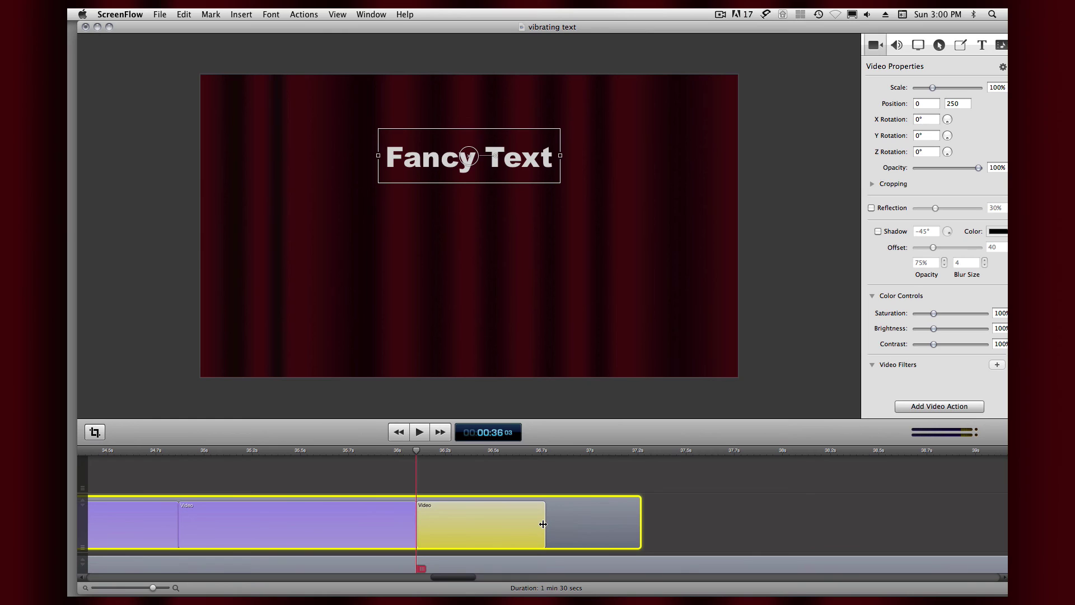
drag(544, 524, 641, 524)
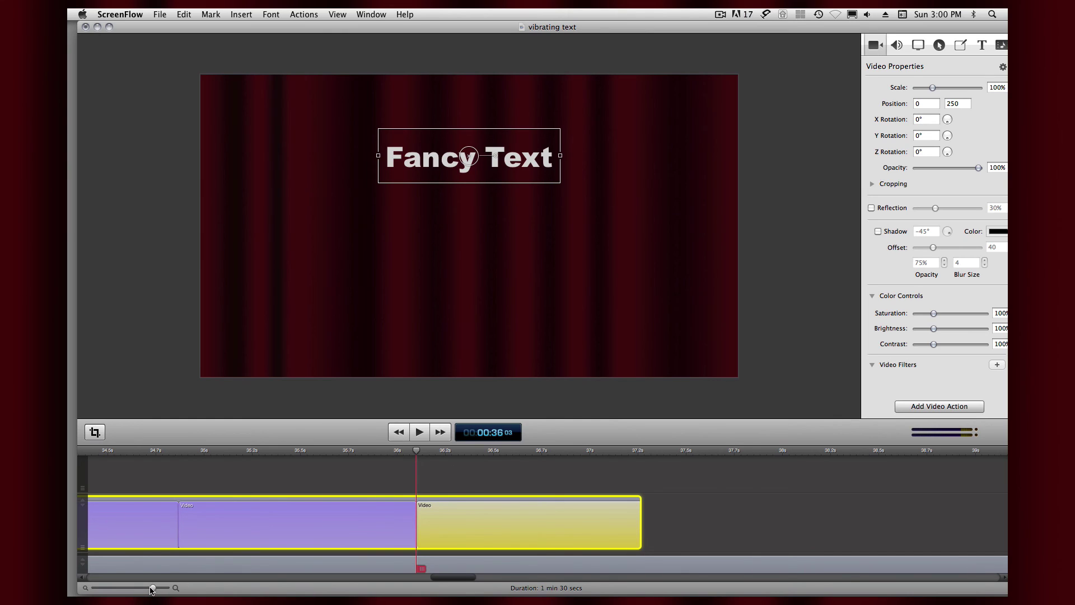
drag(151, 590, 133, 592)
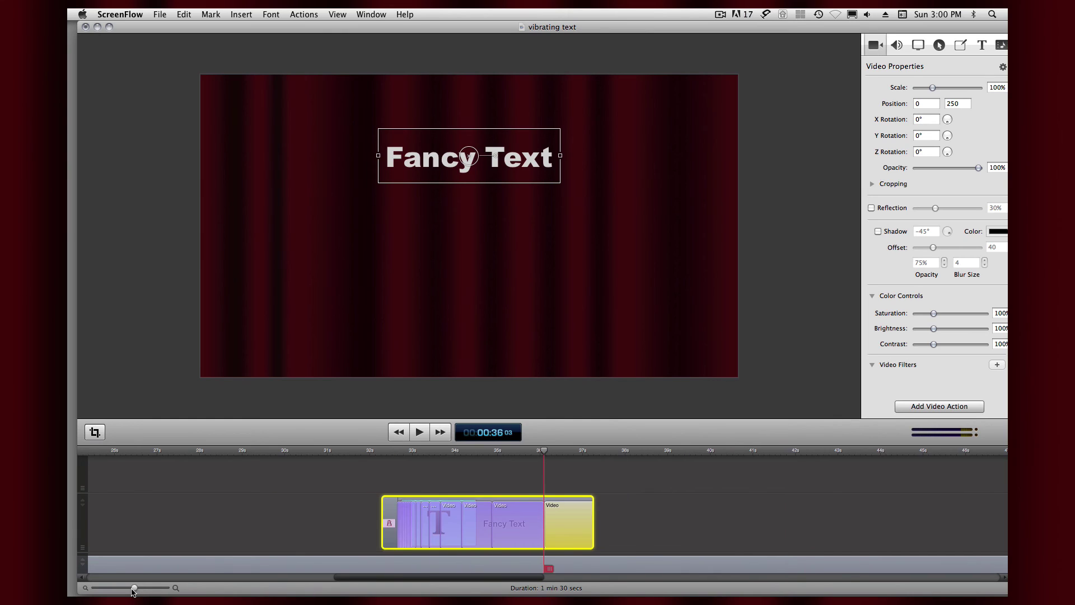
Replay the bounces, then stretch the Fancy Text clip to a 13-second duration.
click(361, 452)
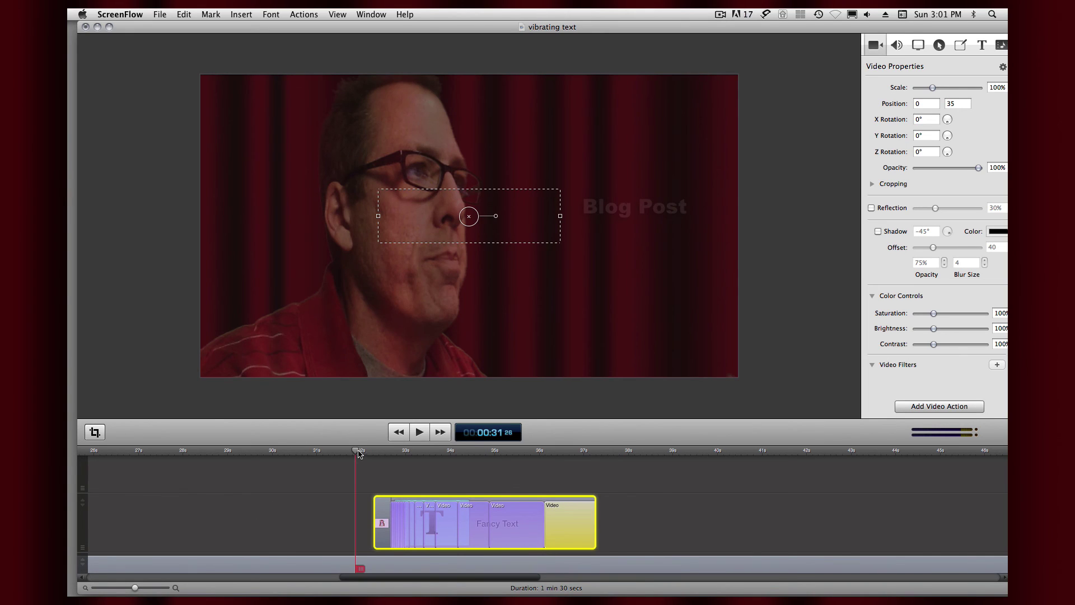
click(421, 433)
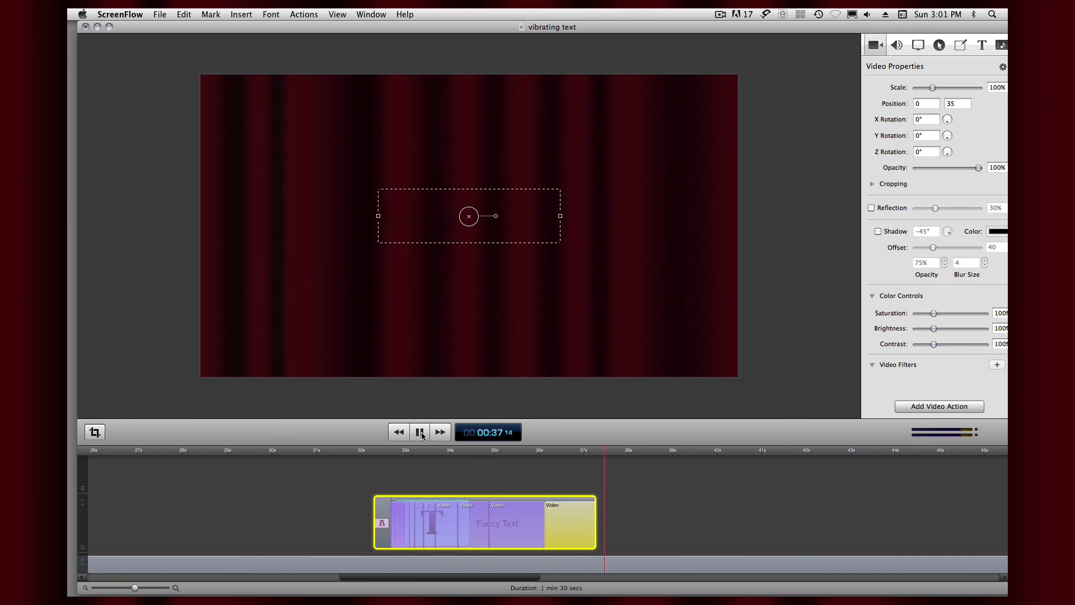
click(421, 433)
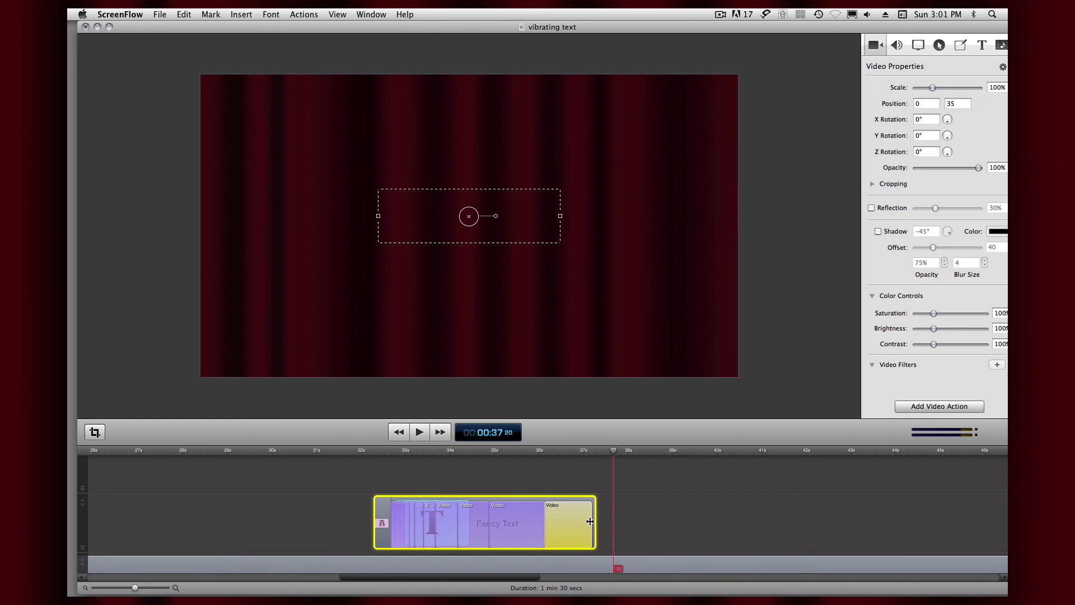
drag(596, 522, 960, 518)
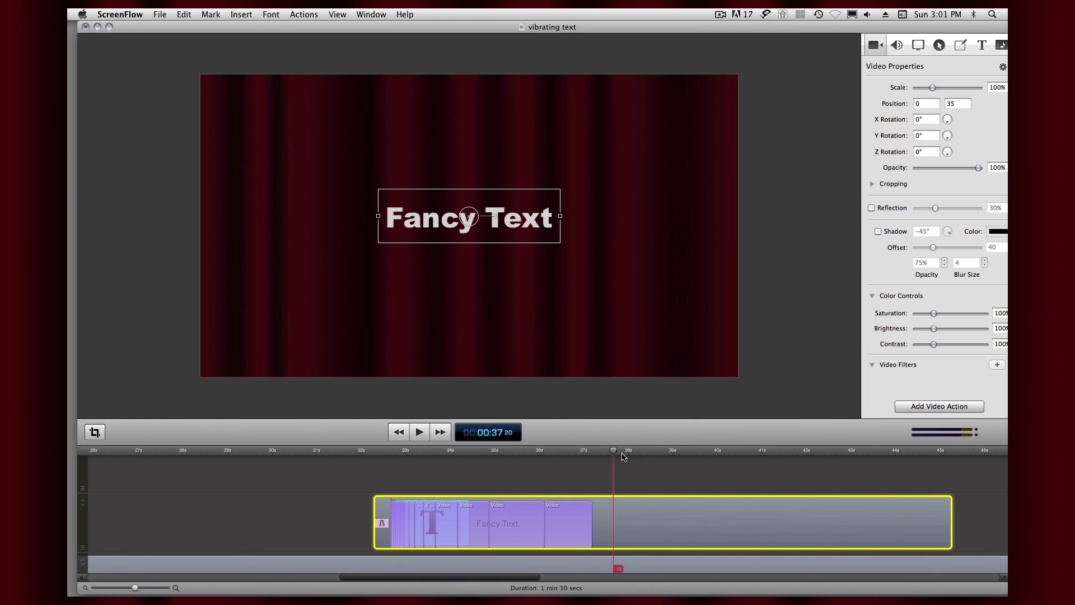
At about 39 seconds, add a video action scaling Fancy Text to 245% over roughly 1.7 seconds.
drag(611, 459, 676, 464)
click(934, 408)
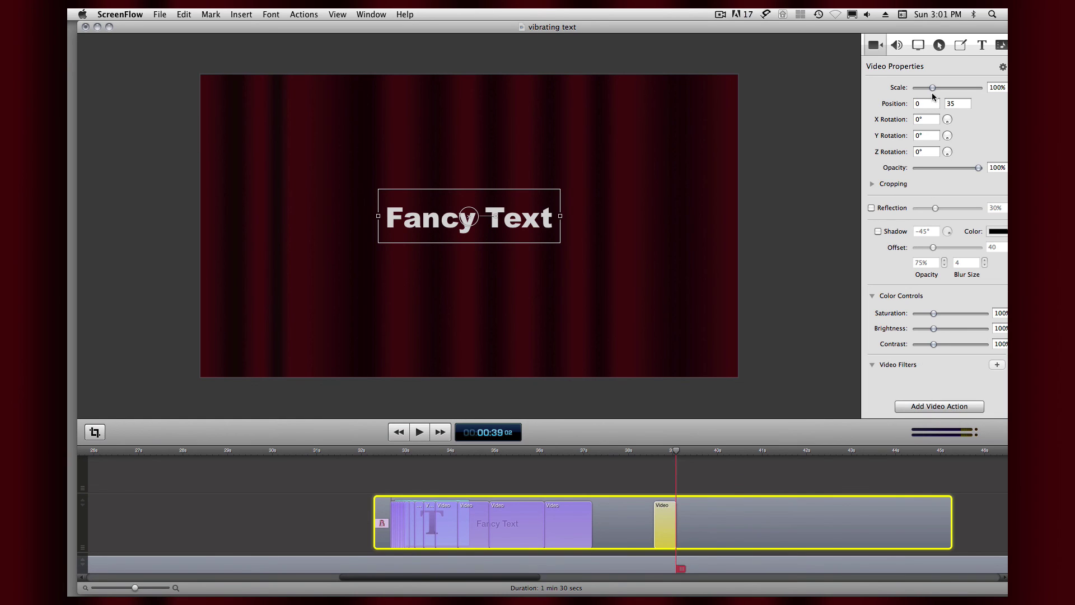
drag(934, 90, 955, 87)
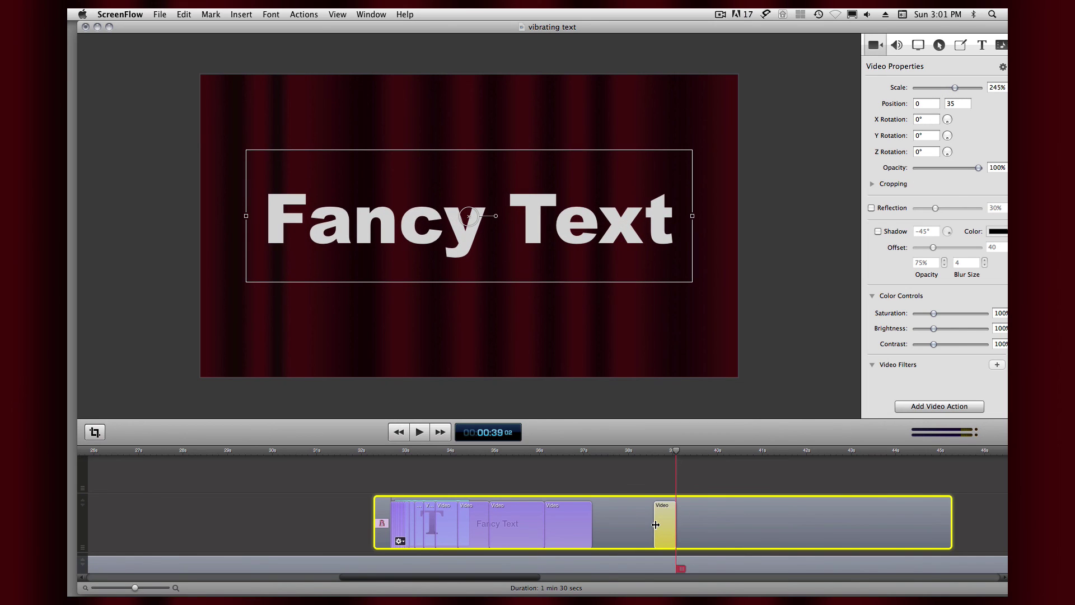
drag(655, 525, 596, 525)
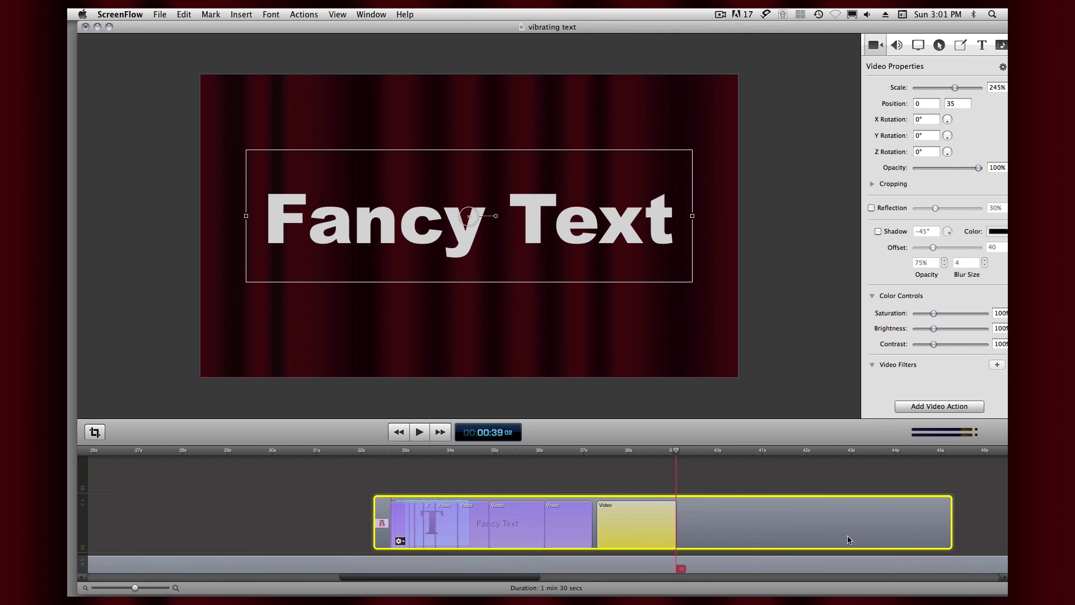
Trim the Fancy Text clip to about 9.5 seconds and add a lengthened ending transition.
drag(955, 521, 794, 525)
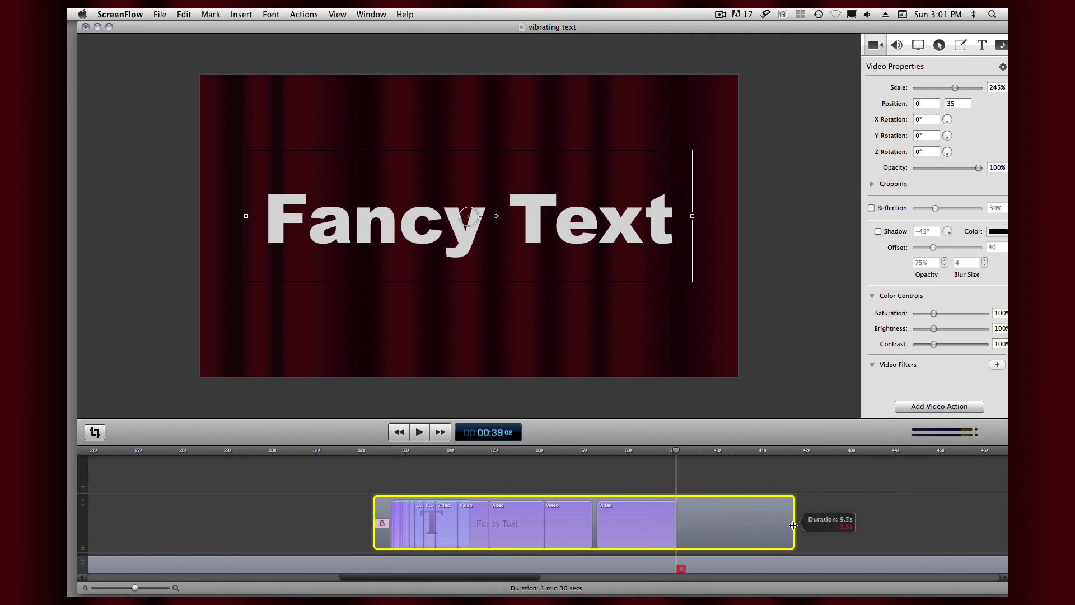
right_click(765, 530)
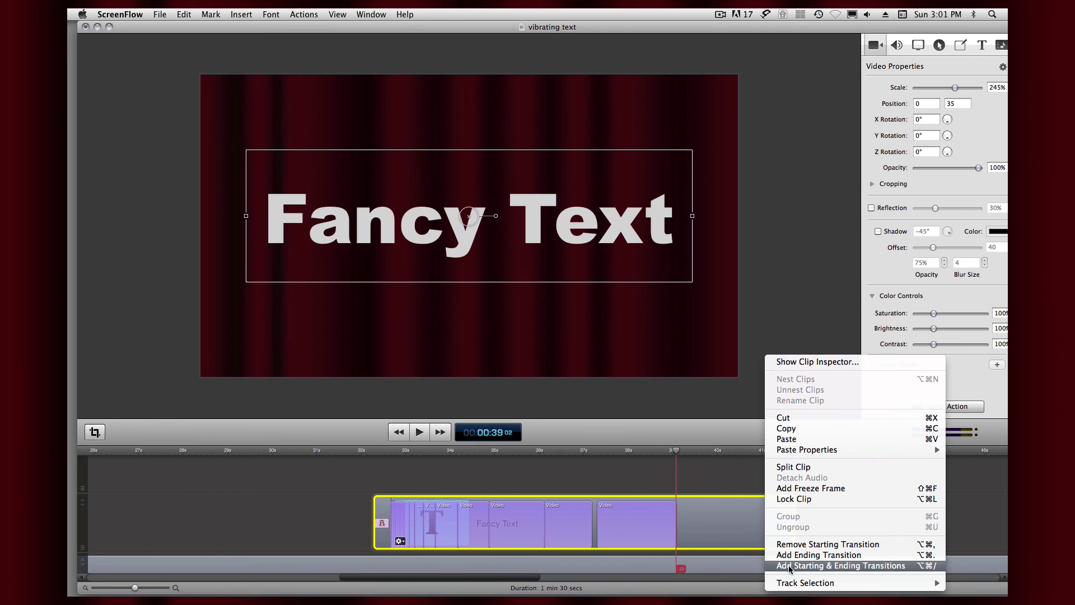
click(789, 555)
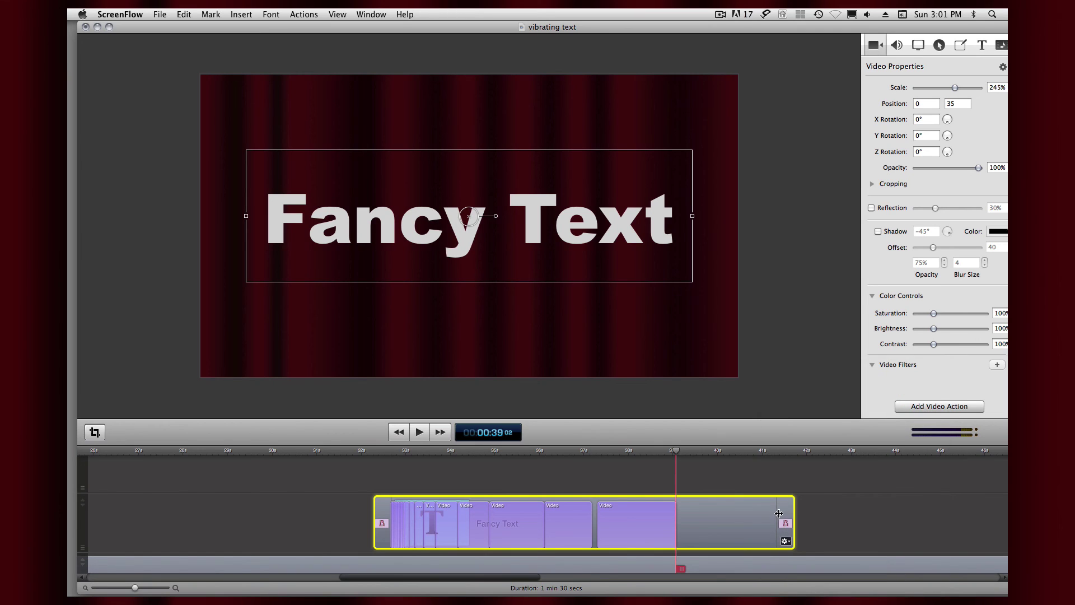
drag(778, 512, 694, 497)
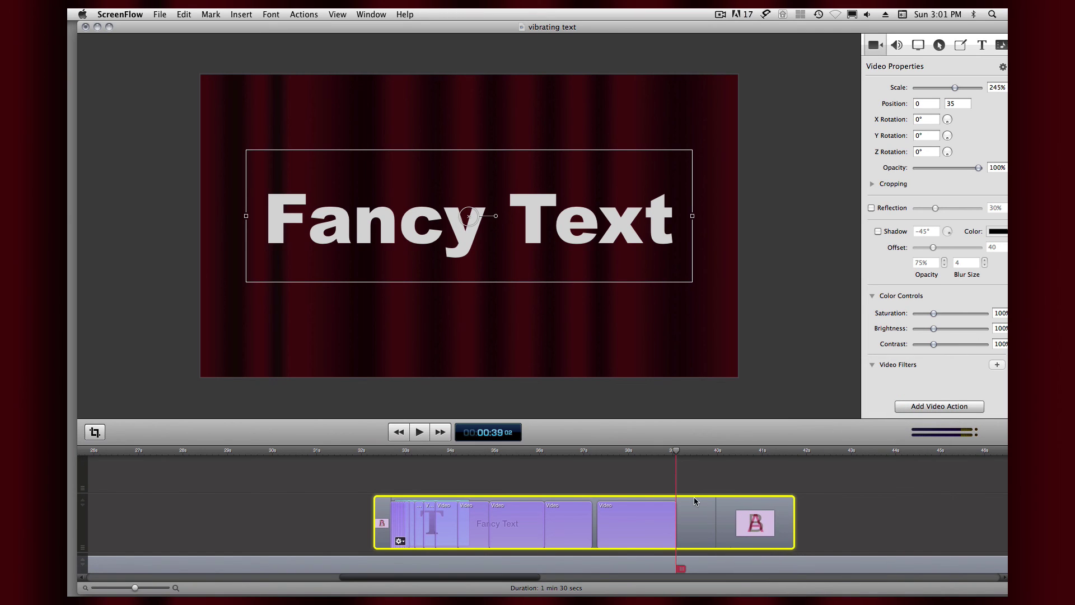
drag(679, 455, 374, 451)
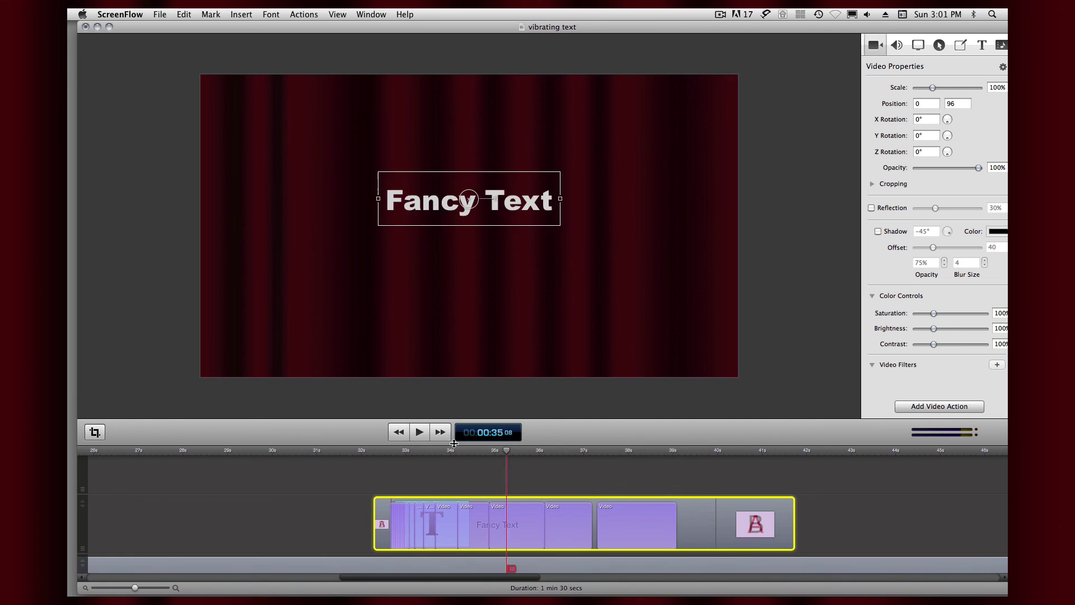
click(419, 432)
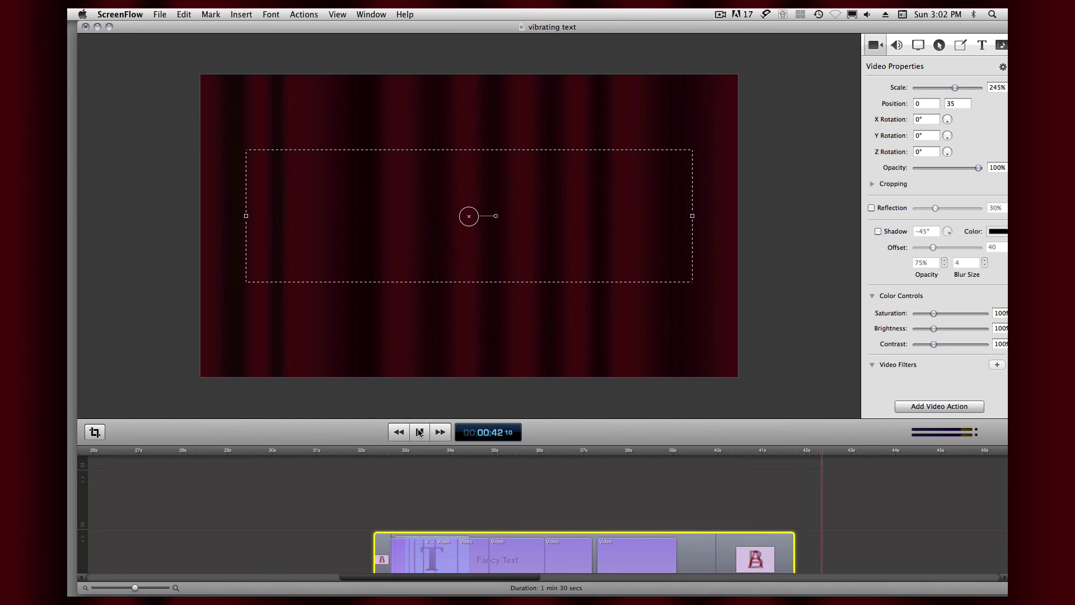
click(418, 433)
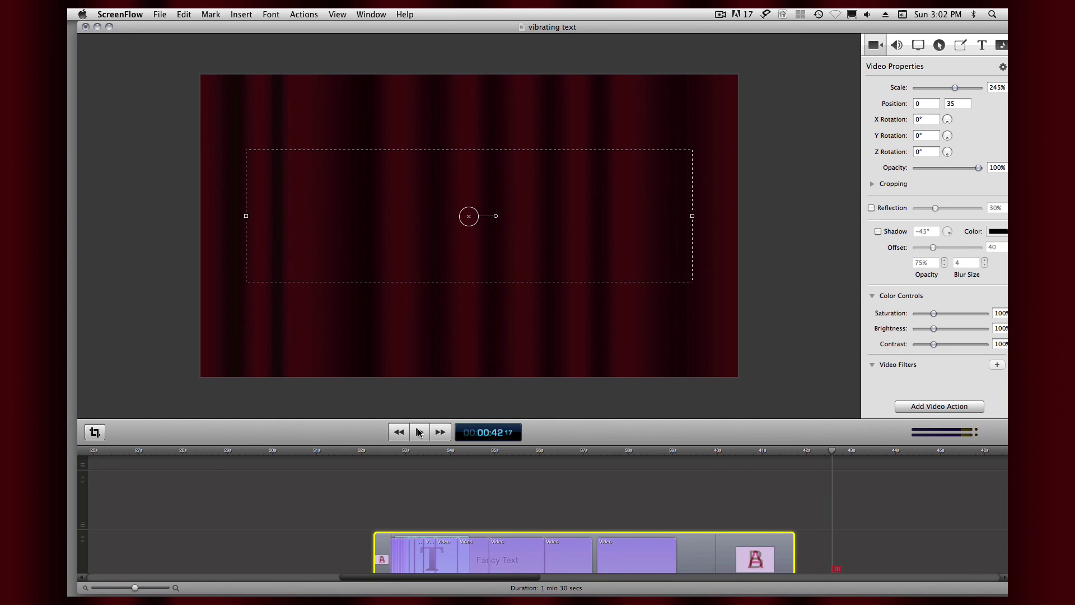